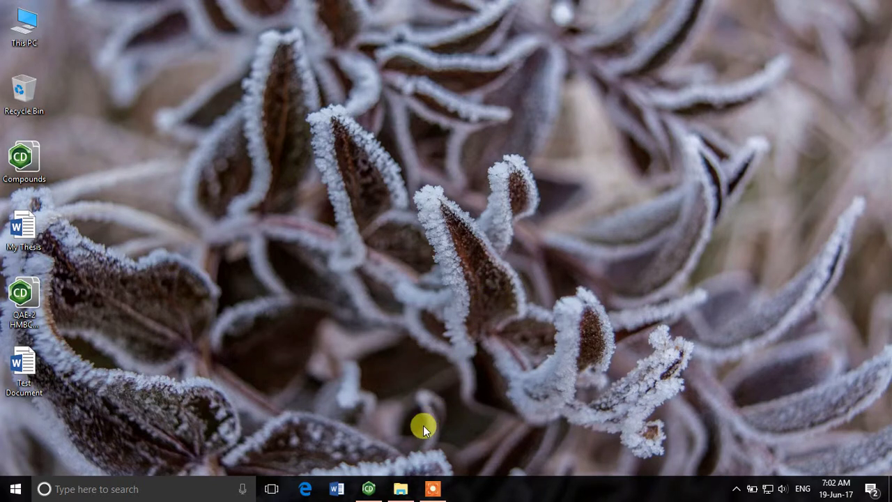
- Restore the Compounds.cdx window full screen and look through the Object menu
mouse_move(370, 484)
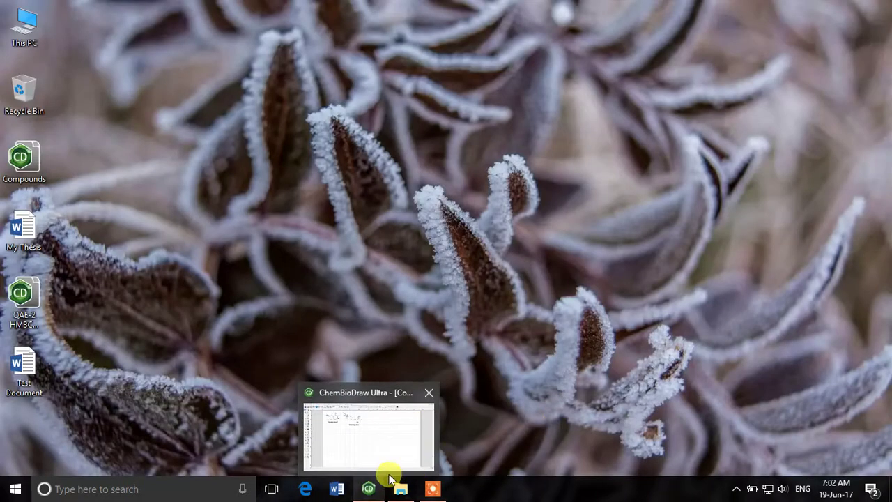
click(392, 439)
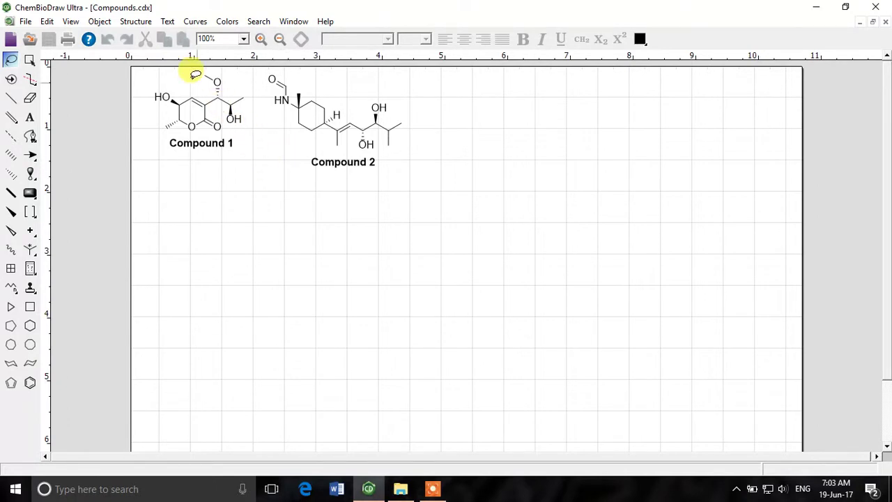
click(99, 22)
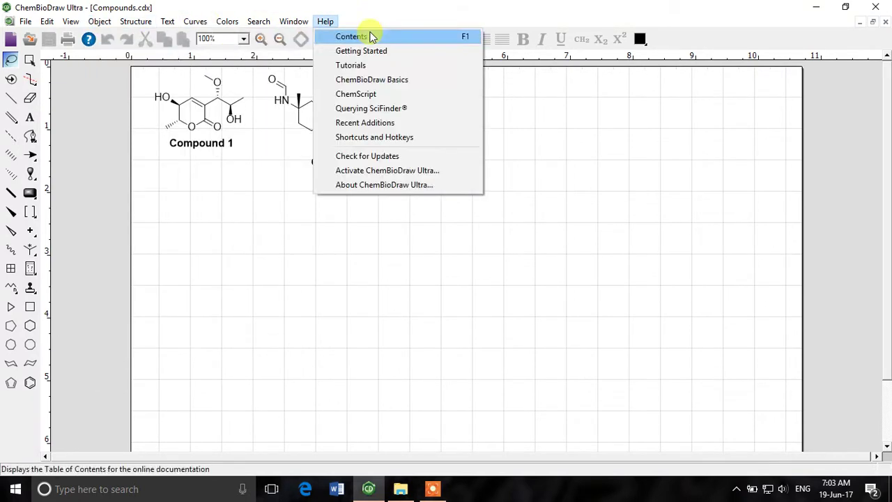
click(561, 129)
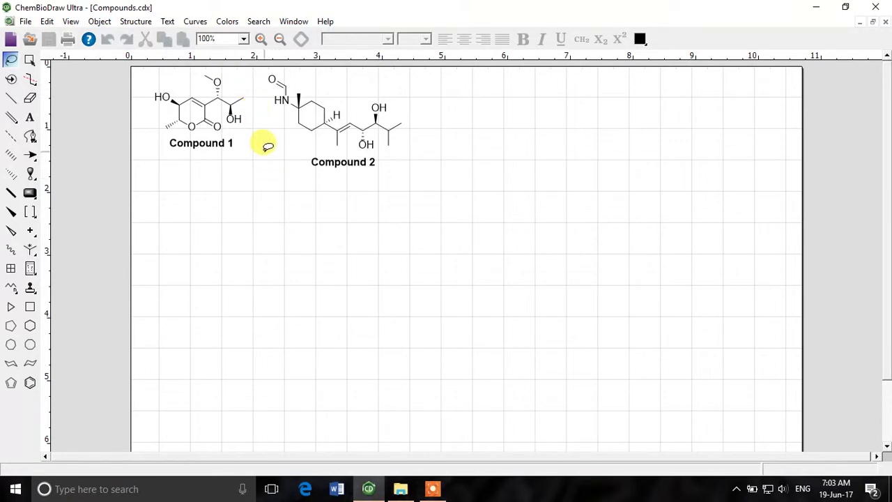
- Ctrl-drag a duplicate of Compound 1's structure, without its label, lower onto the page
mouse_move(244, 70)
mouse_down()
mouse_move(179, 73)
mouse_move(145, 86)
mouse_move(141, 129)
mouse_move(249, 134)
mouse_move(269, 120)
mouse_move(256, 93)
mouse_up()
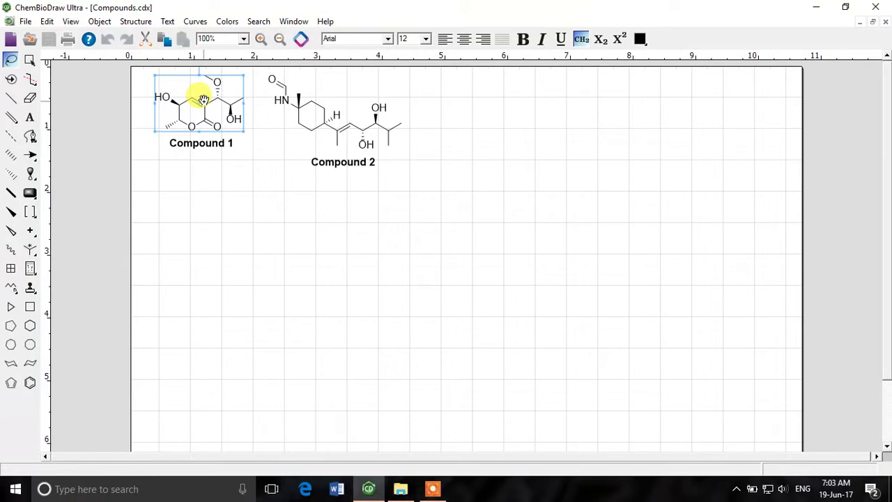
drag(202, 100, 326, 251)
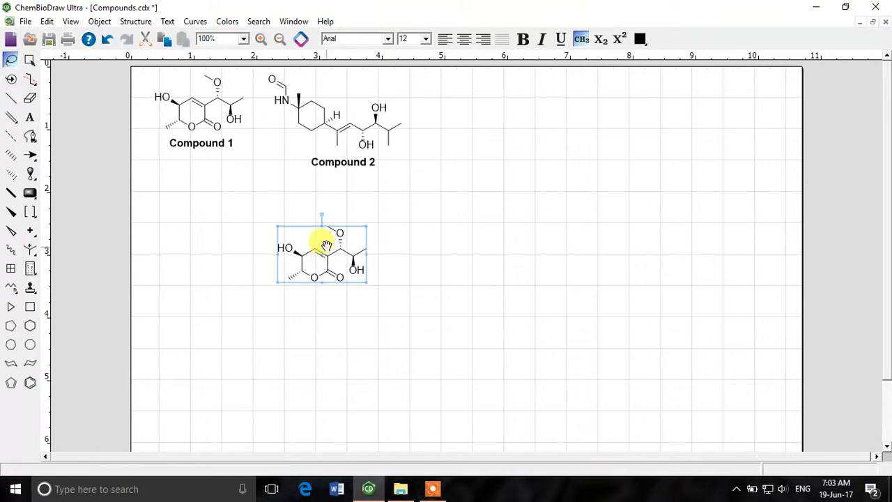
click(416, 249)
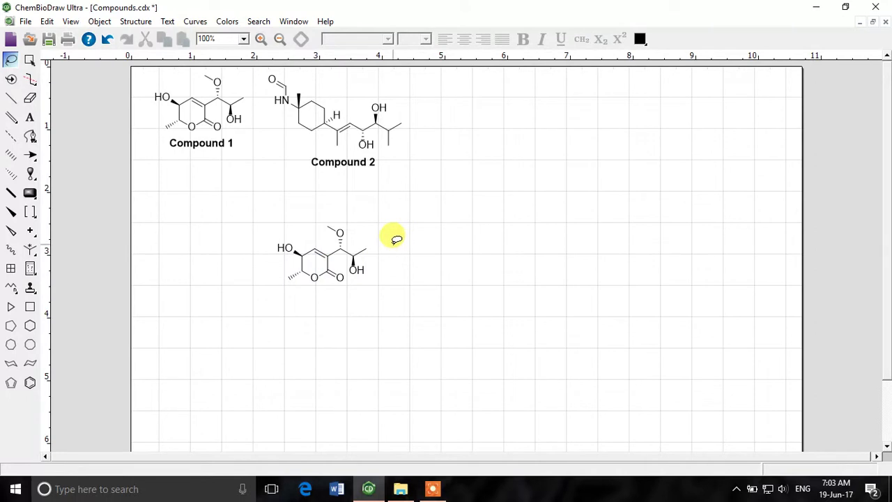
- Duplicate the copied structure again, placing the new copy to the right of the first
scroll(450, 202, down, 1)
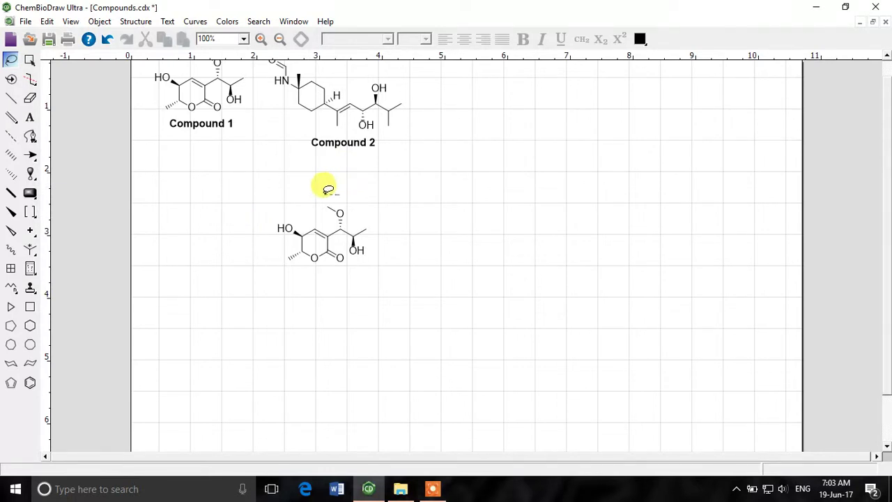
mouse_move(326, 190)
mouse_down()
mouse_move(235, 233)
mouse_move(425, 223)
mouse_move(326, 192)
mouse_up()
drag(305, 243, 474, 221)
click(354, 288)
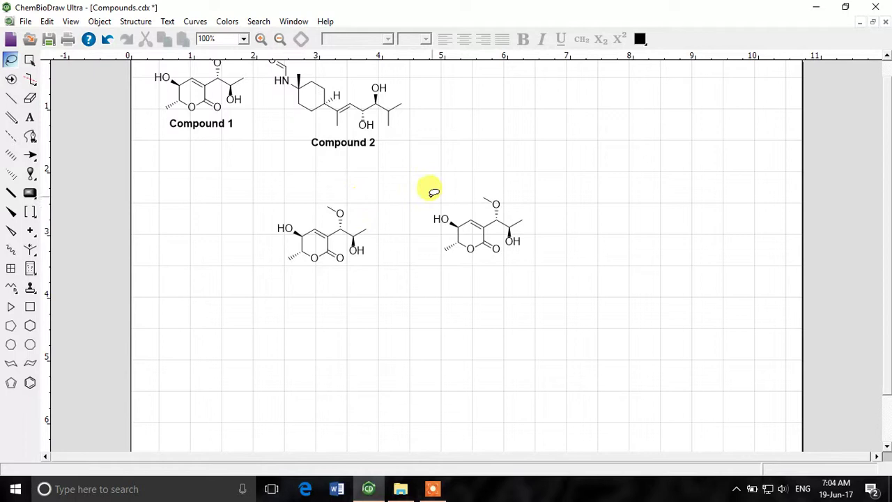
- Marquee-select both copies and apply Object > Align > Top edges
click(29, 60)
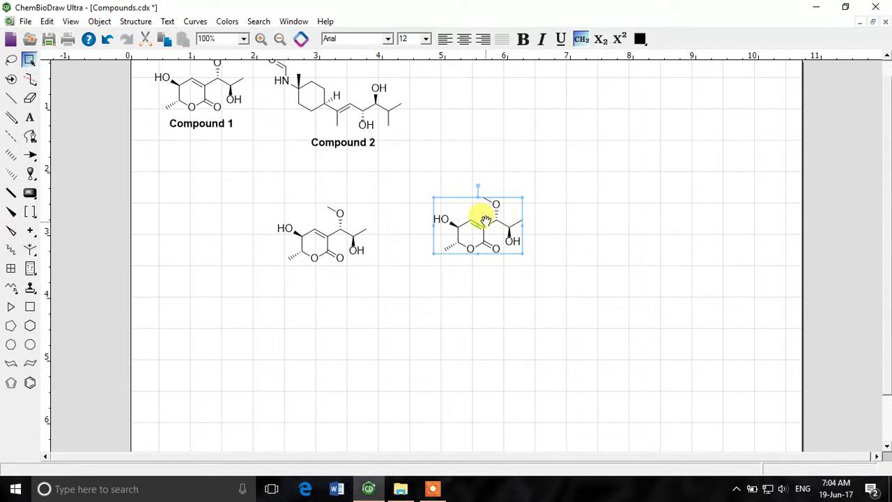
shift+click(352, 241)
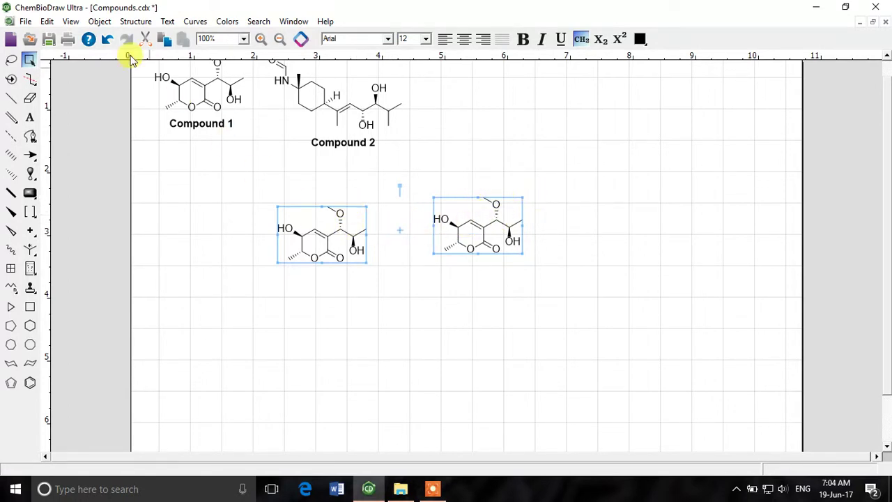
click(91, 24)
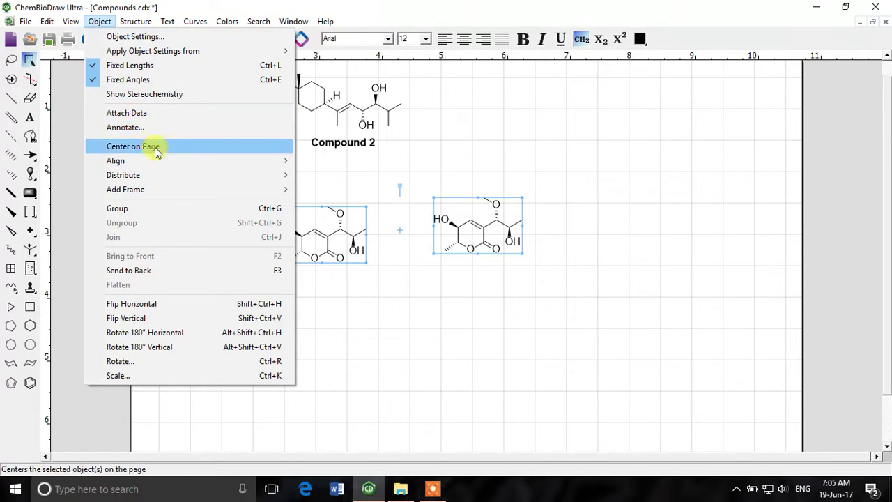
mouse_move(165, 164)
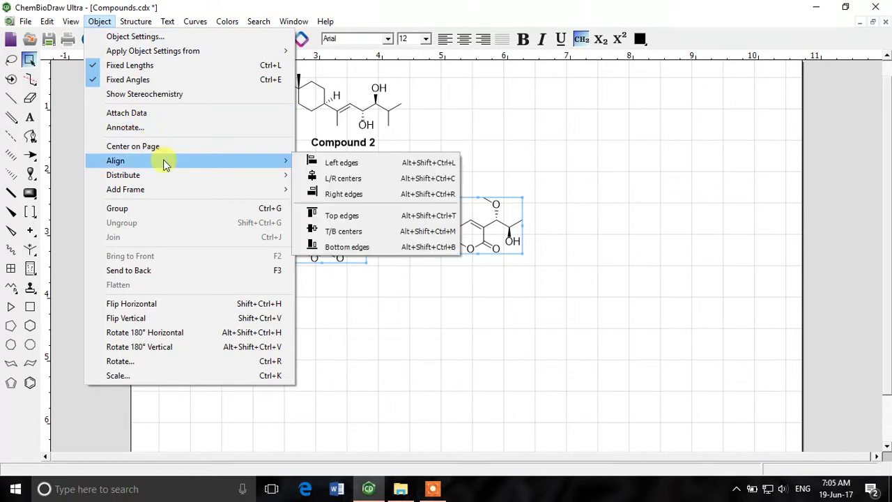
click(359, 220)
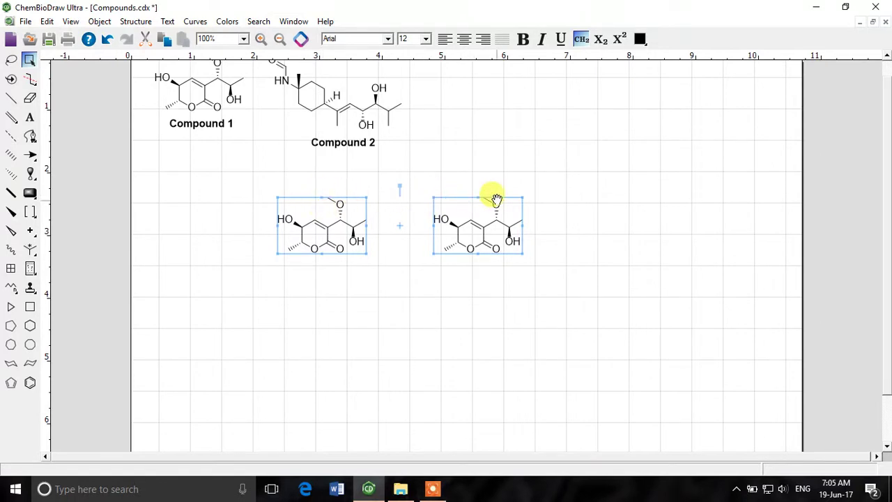
- Move the right-hand copy down below the left one
click(450, 292)
drag(550, 161, 406, 314)
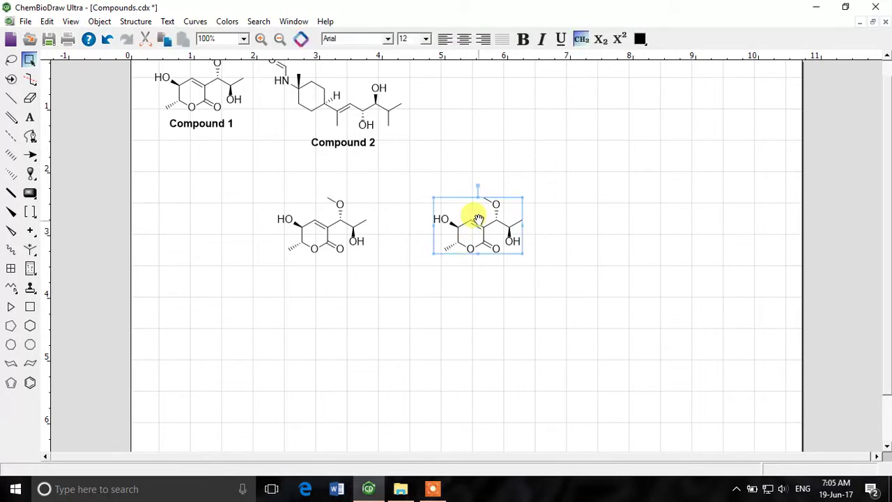
drag(478, 221, 309, 309)
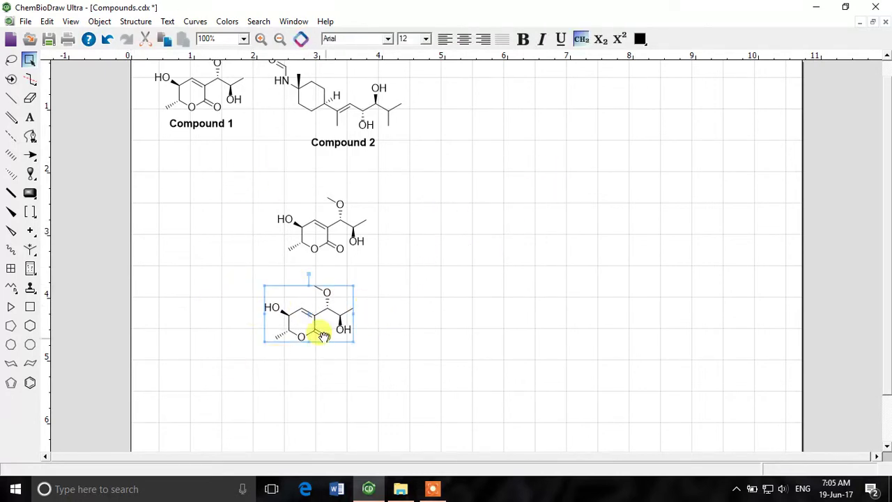
- Select both copies and apply Object > Align > Left edges
drag(392, 178, 259, 267)
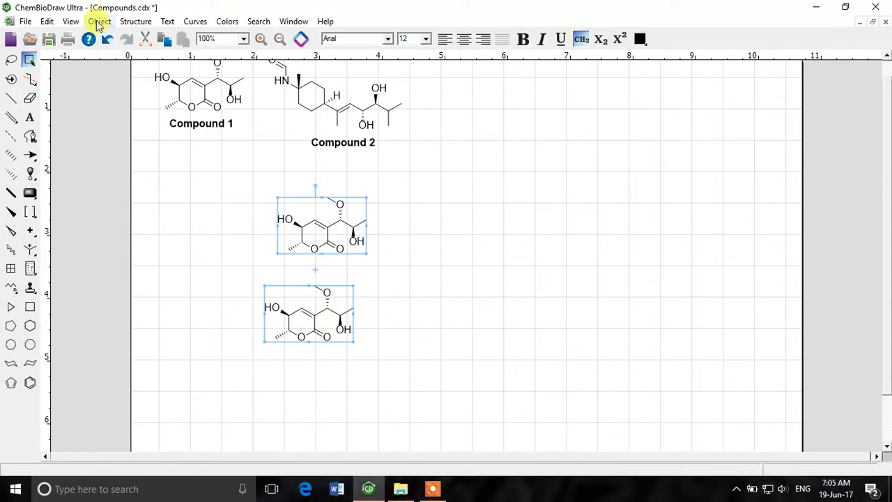
click(100, 21)
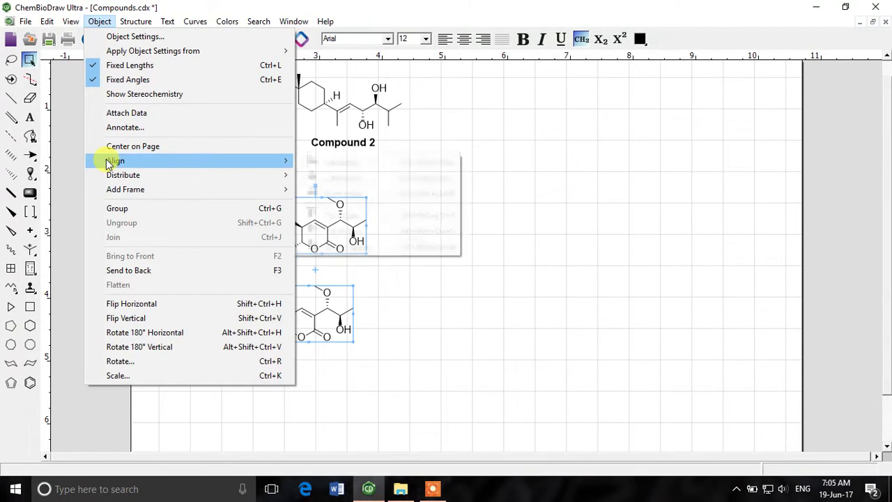
mouse_move(256, 171)
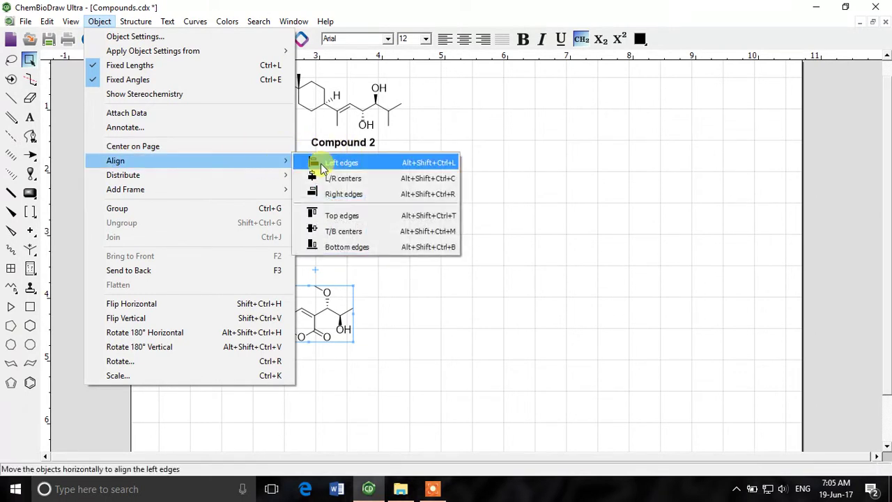
click(340, 164)
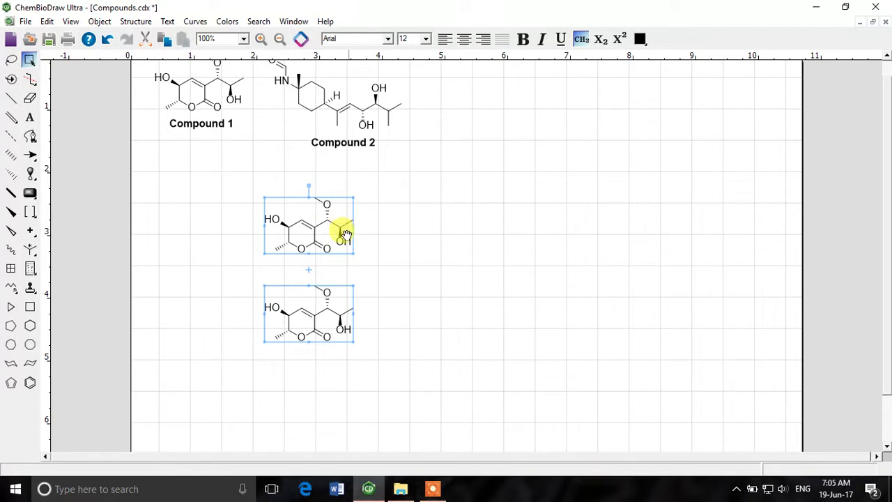
- Shift the upper copy slightly right and bring the lower copy up level beside it
click(430, 248)
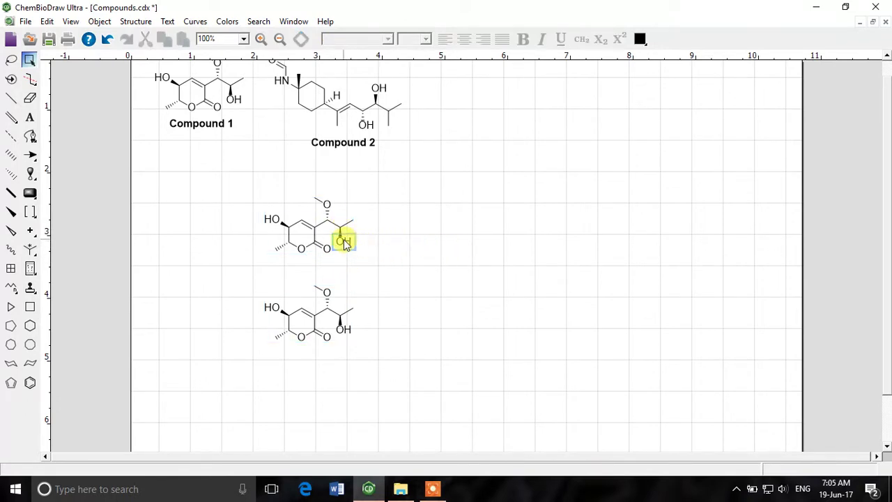
drag(332, 235, 354, 242)
click(332, 314)
drag(299, 319, 458, 244)
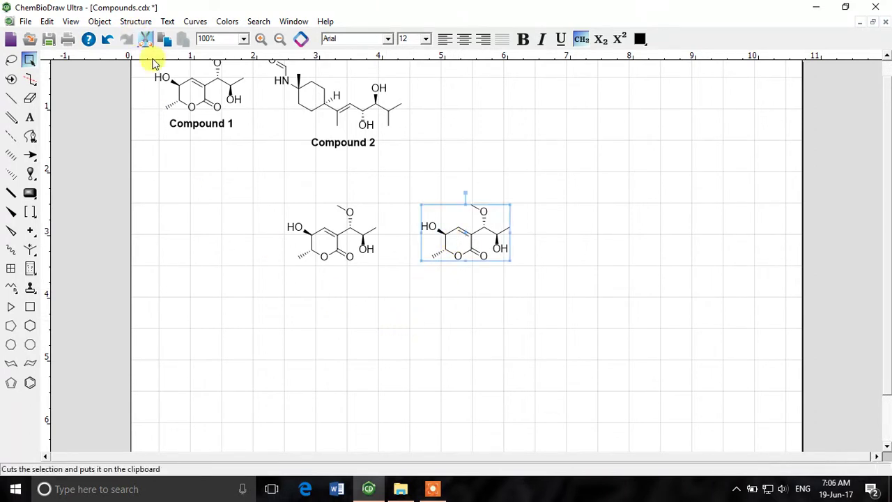
click(442, 316)
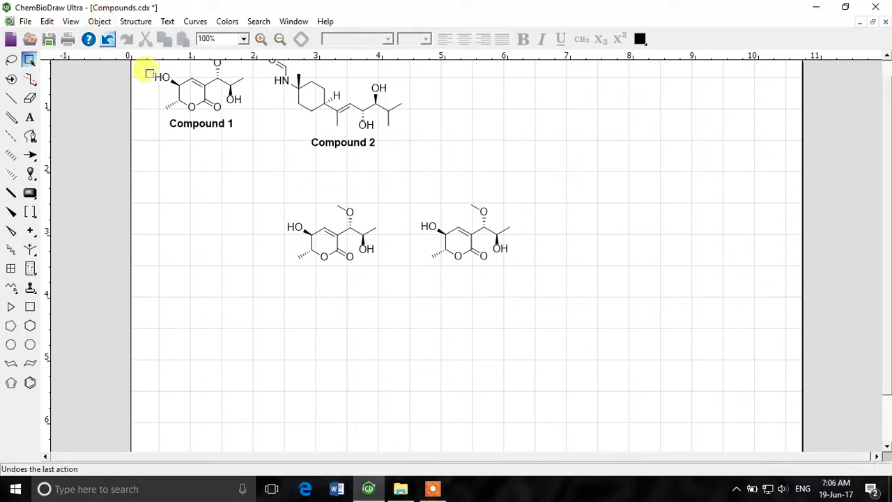
drag(253, 181, 545, 285)
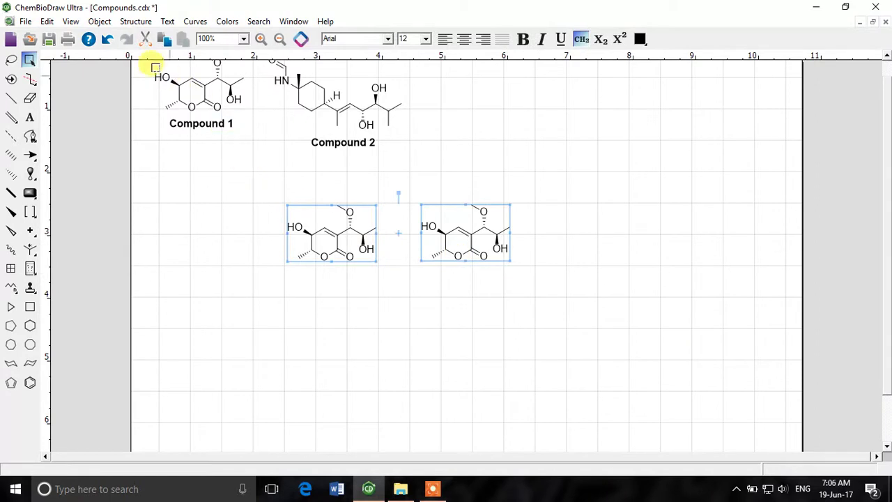
click(70, 20)
mouse_move(100, 21)
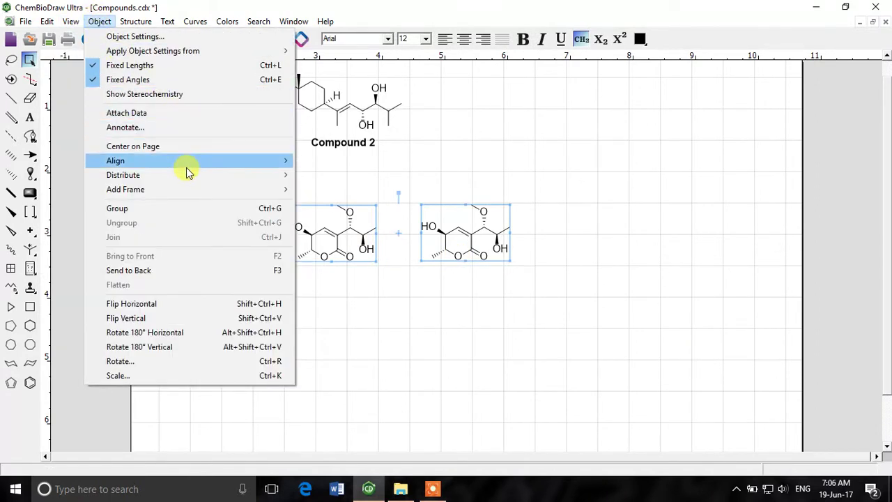
click(190, 147)
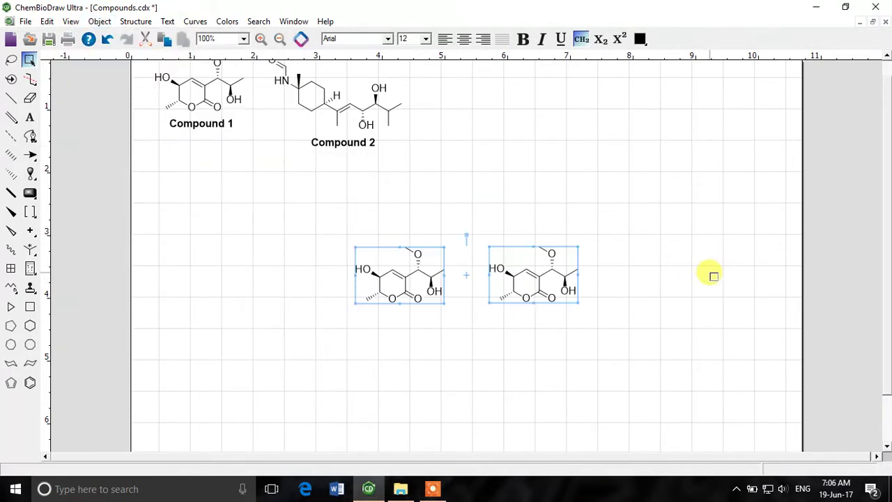
scroll(697, 272, up, 1)
scroll(670, 258, down, 3)
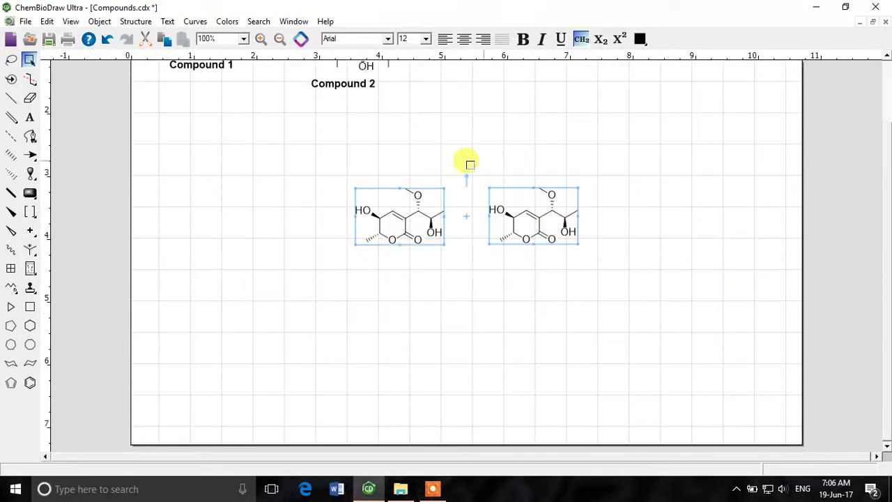
scroll(463, 139, up, 3)
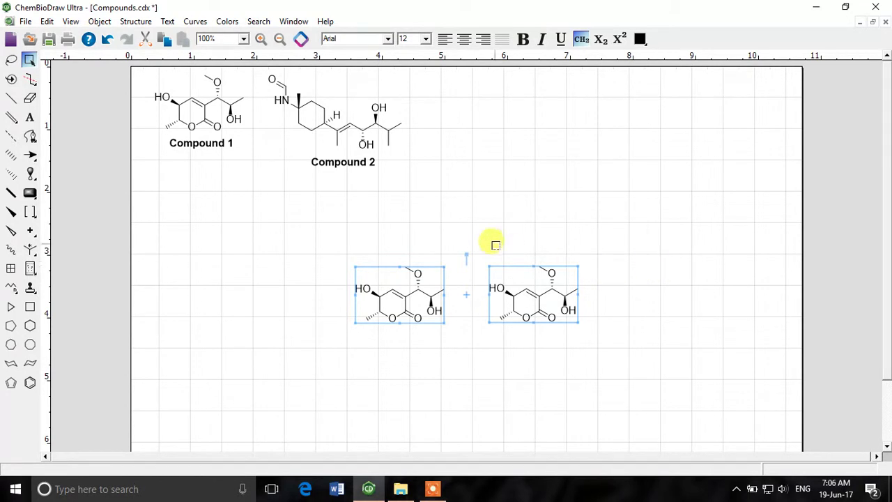
click(482, 229)
- Zoom the view in to 150% on the two copies
scroll(621, 237, down, 3)
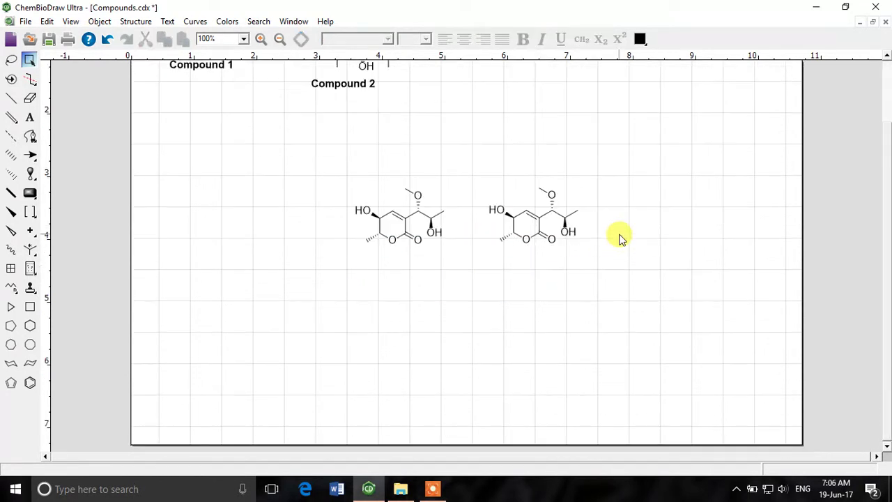
key(ctrl+])
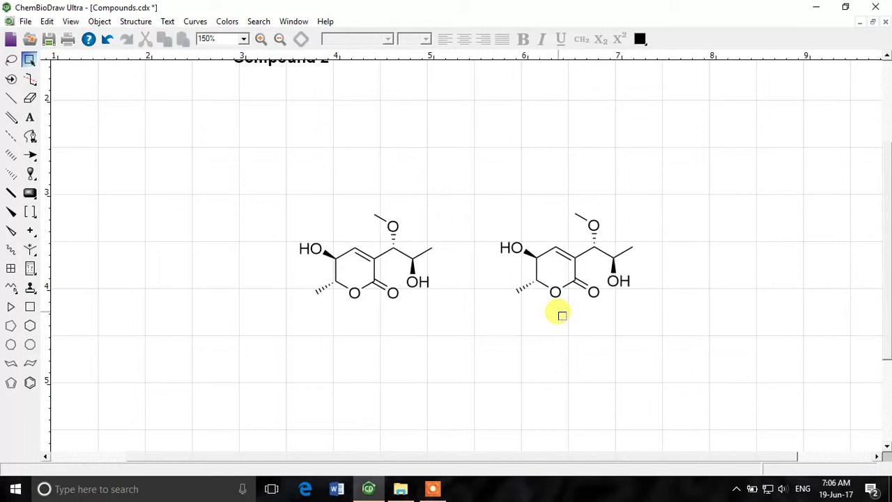
scroll(625, 289, down, 1)
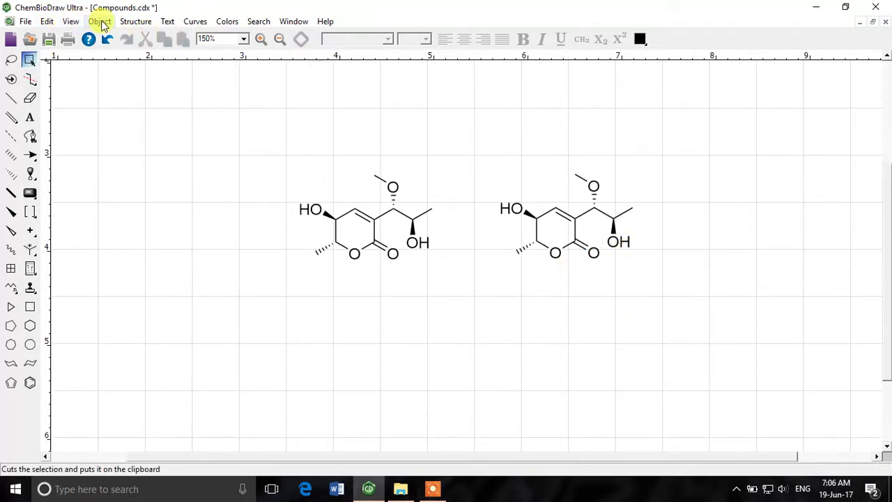
click(102, 24)
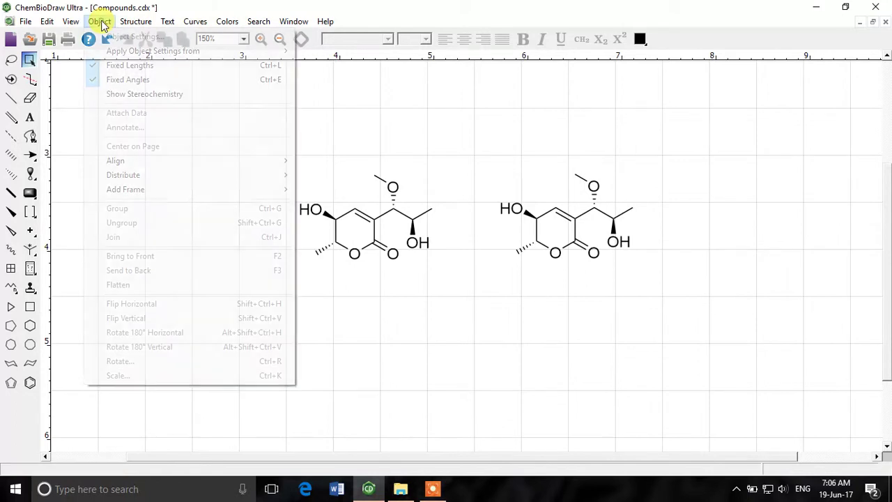
click(102, 23)
click(102, 24)
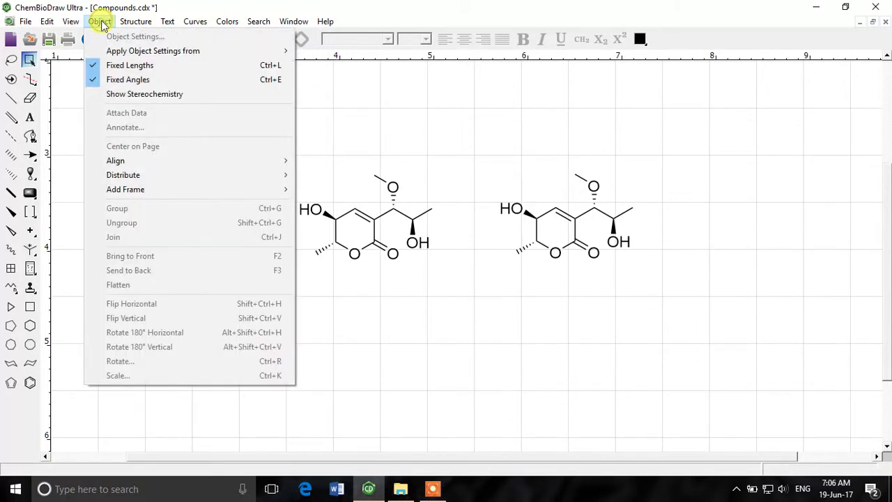
click(467, 146)
- Marquee-select both Compound 1 copies and combine them with Object > Group
drag(255, 140, 439, 307)
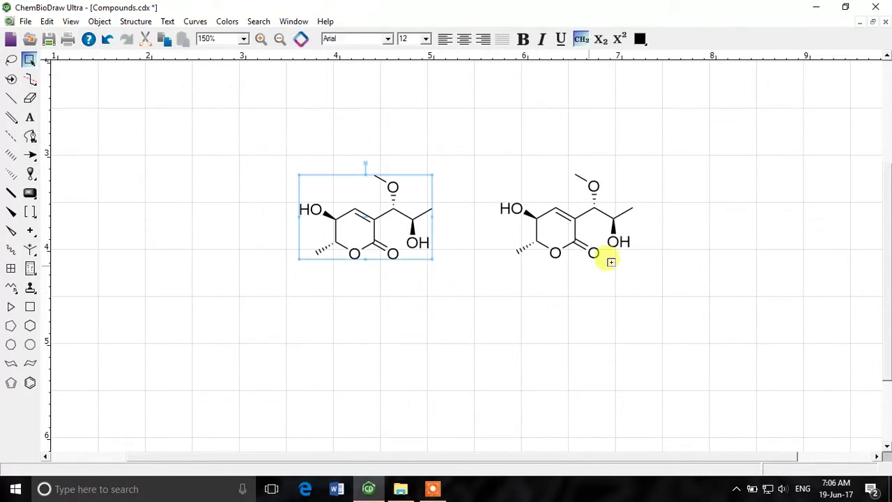
drag(730, 140, 488, 292)
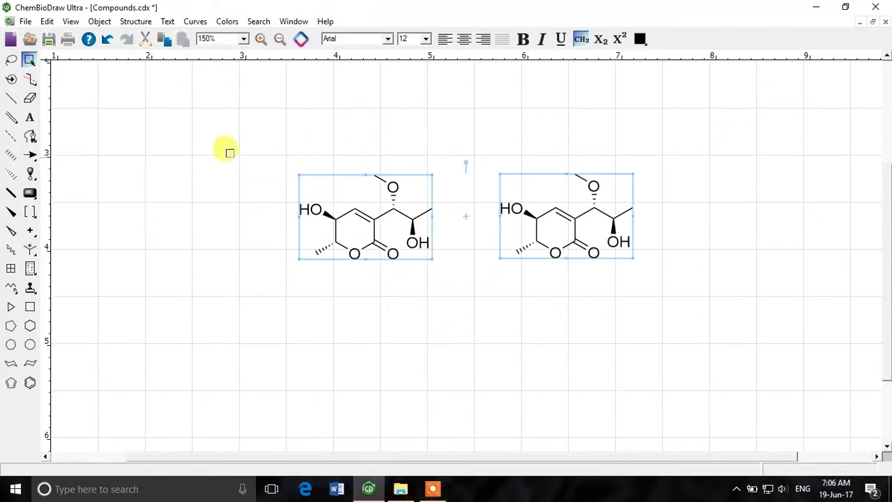
click(111, 22)
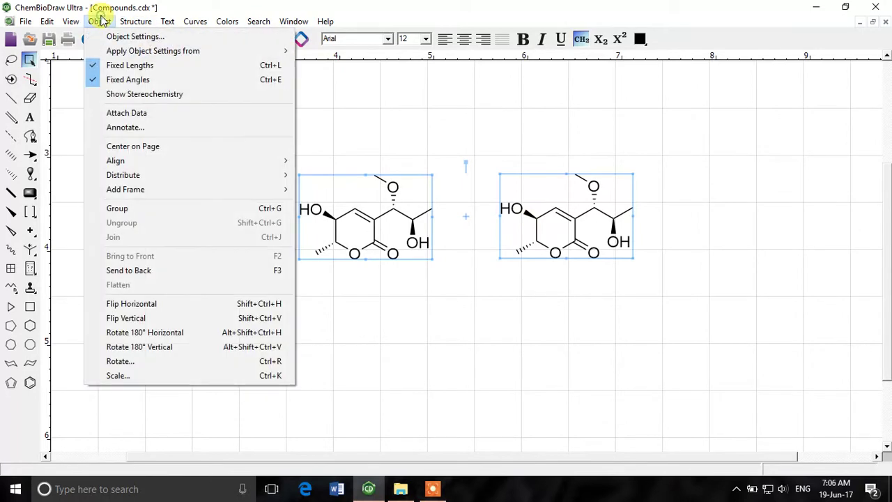
click(197, 208)
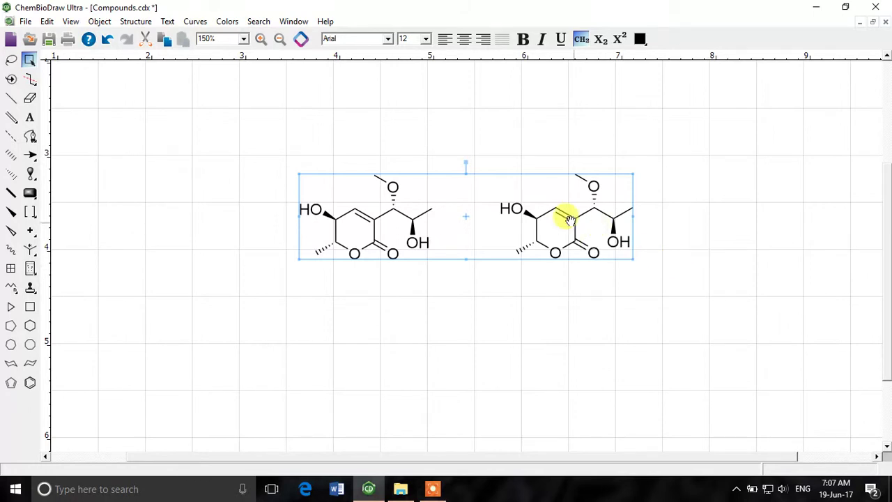
- Drag the grouped pair higher up the page and fine-tune its position
drag(539, 201, 513, 174)
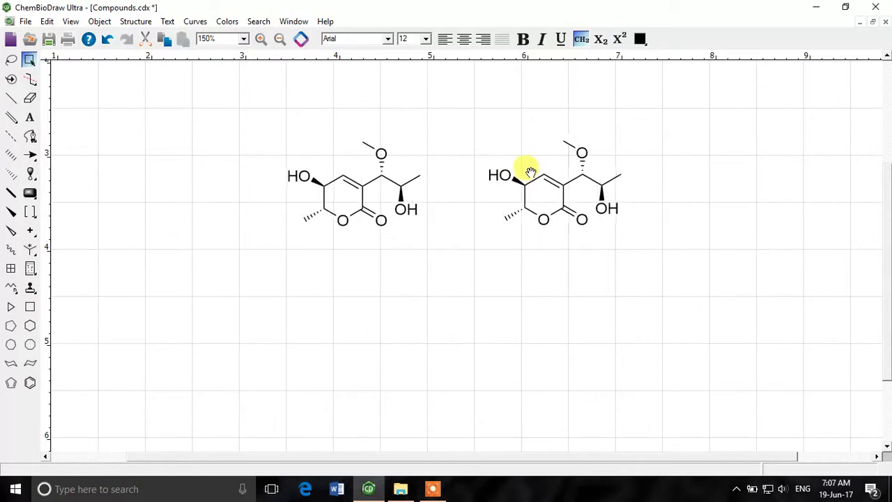
click(673, 264)
click(616, 183)
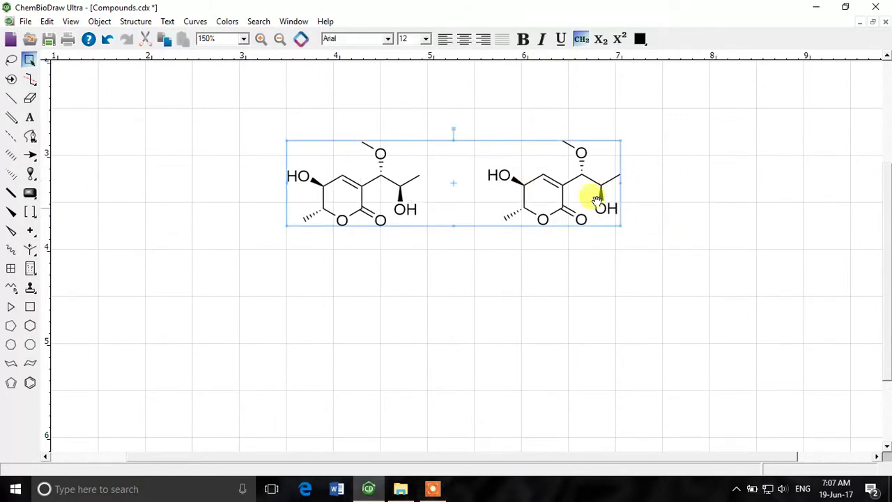
click(587, 347)
drag(703, 95, 483, 322)
click(562, 171)
click(730, 258)
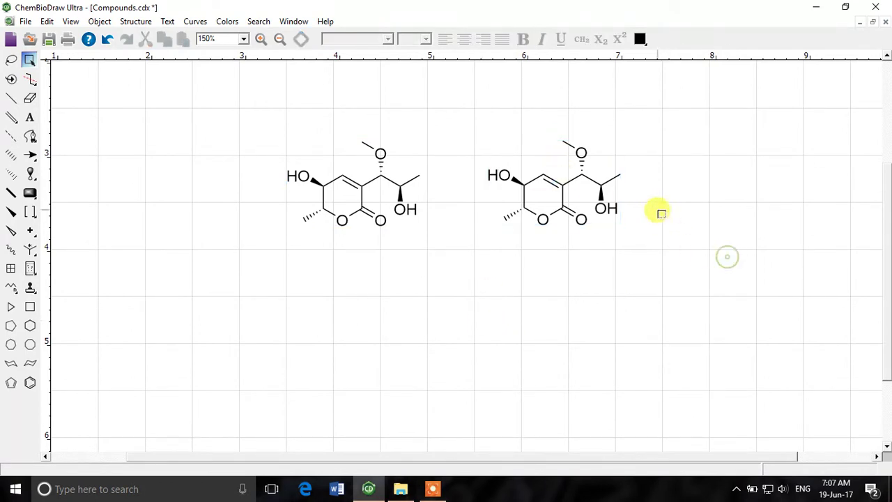
click(620, 176)
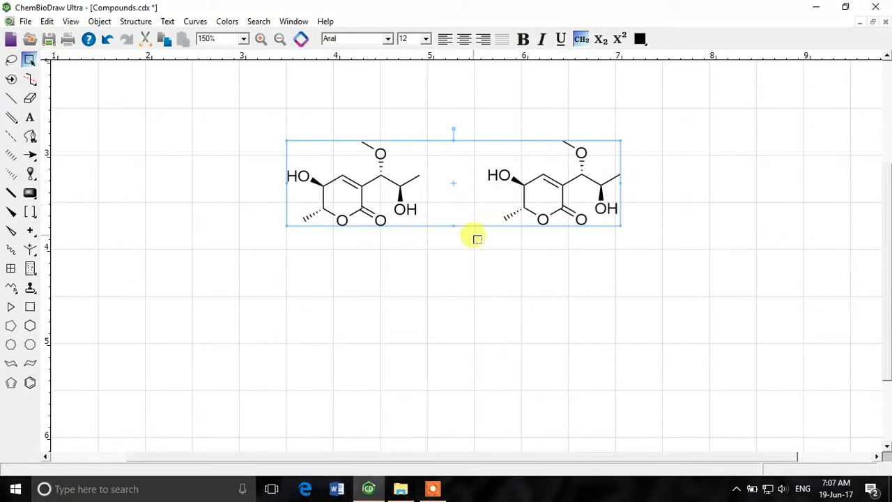
drag(473, 222, 478, 191)
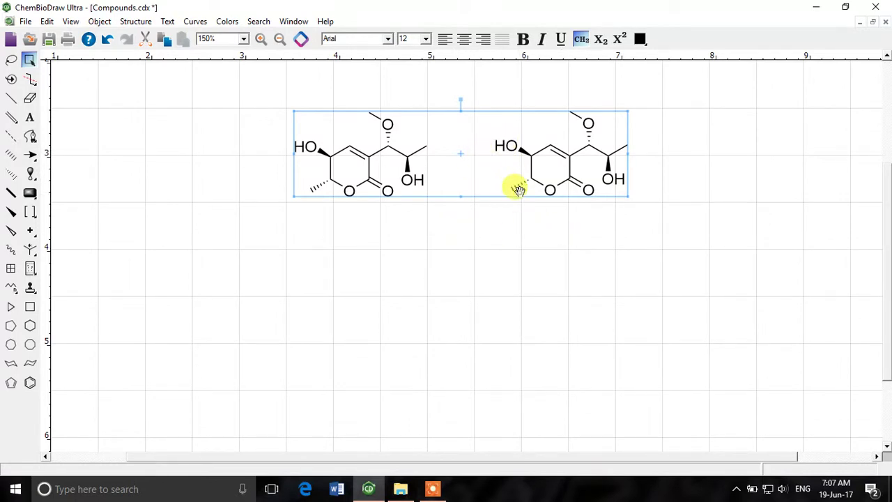
drag(519, 189, 478, 207)
- Apply Object > Ungroup to separate the pair into two independent molecules
click(91, 23)
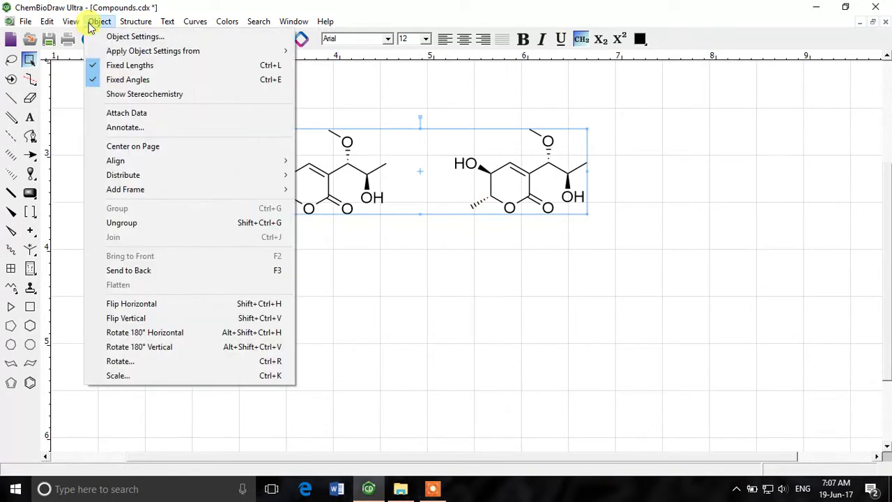
click(192, 222)
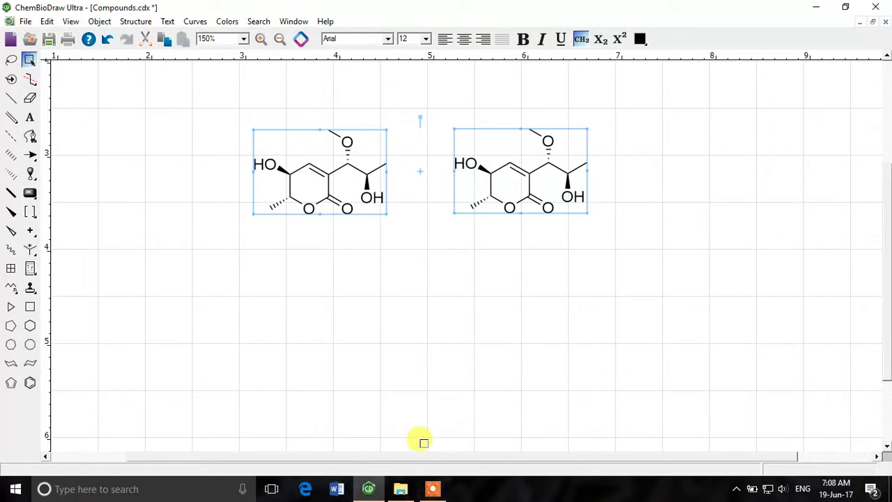
- Open Compound1.pdf from its parent folder with Foxit PhantomPDF via Open with
click(401, 489)
click(164, 131)
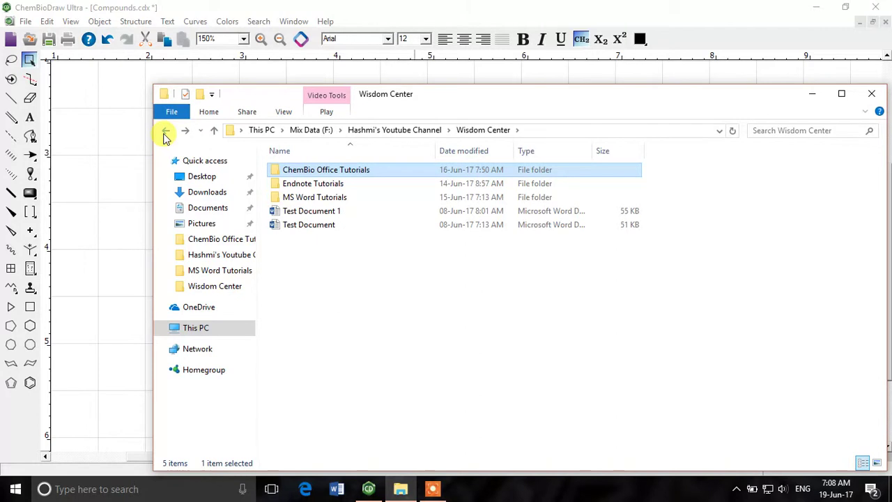
click(165, 135)
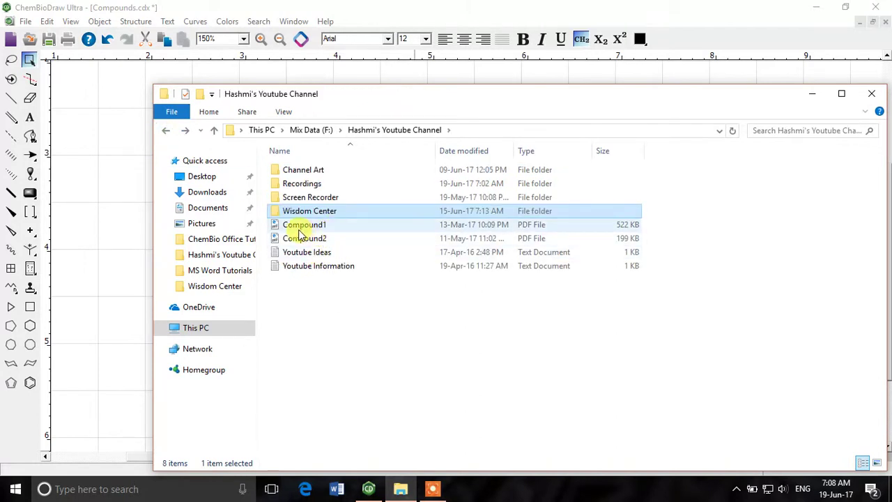
right_click(300, 230)
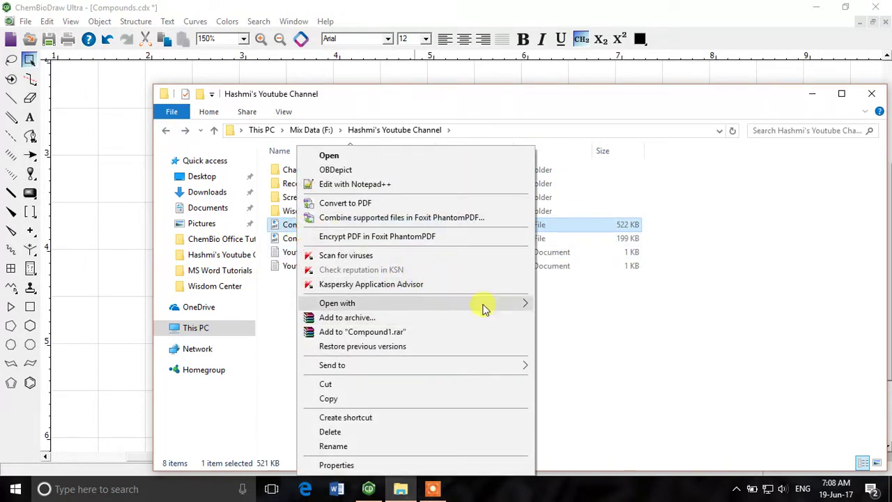
mouse_move(486, 309)
click(558, 303)
click(814, 93)
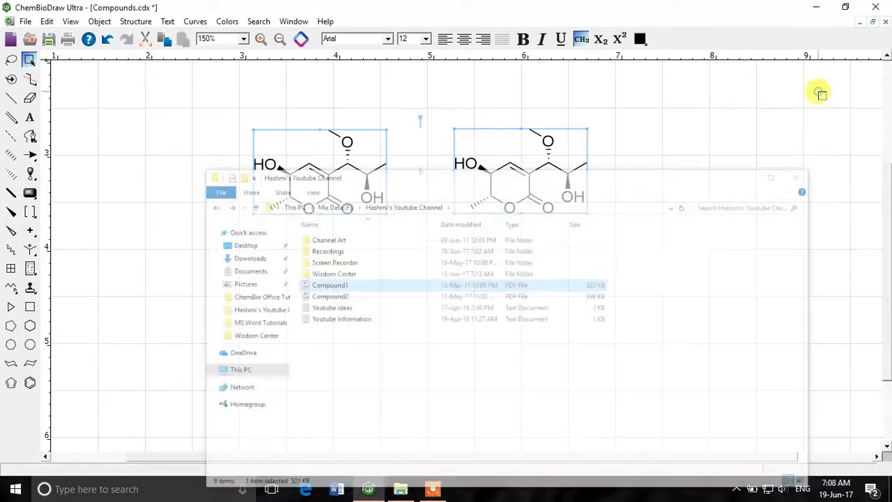
- Decline the default-viewer prompt and snapshot Compound1.pdf's compound data table to the clipboard
click(464, 488)
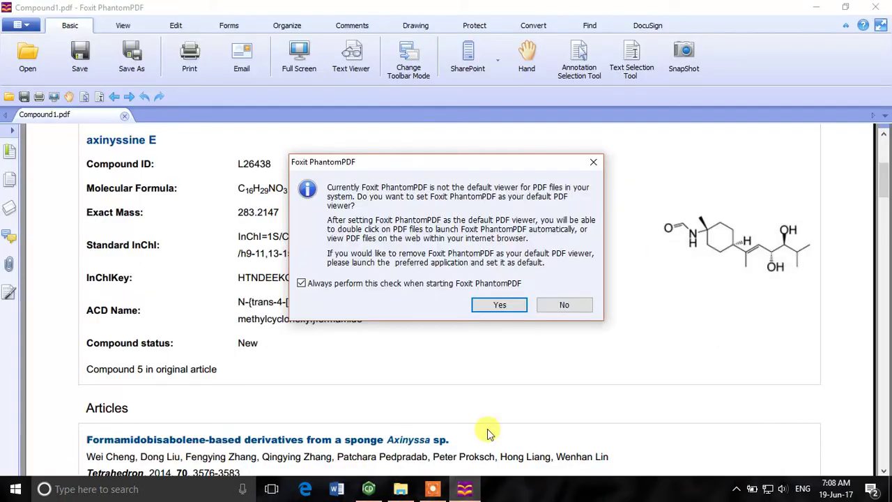
click(564, 305)
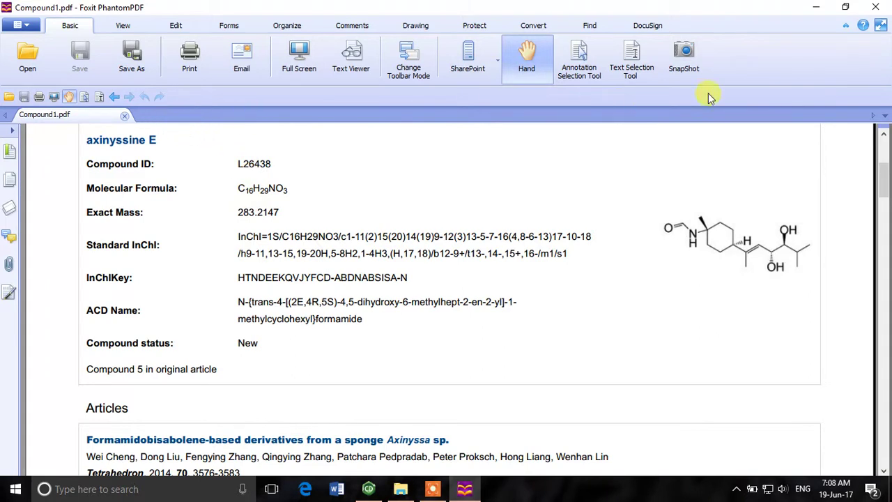
click(679, 50)
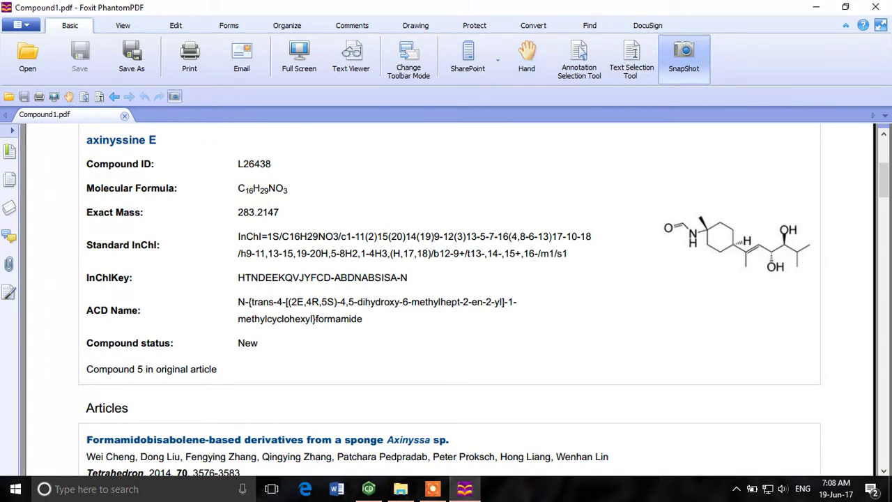
drag(80, 149, 600, 334)
click(546, 268)
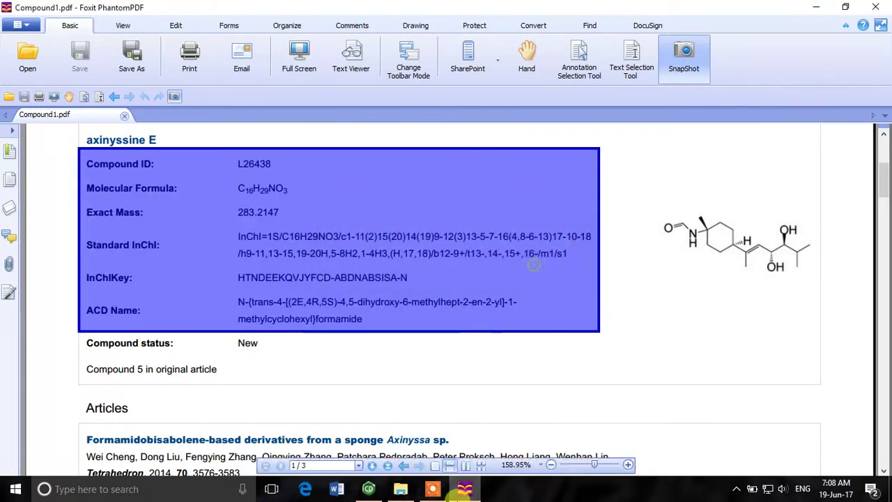
click(368, 488)
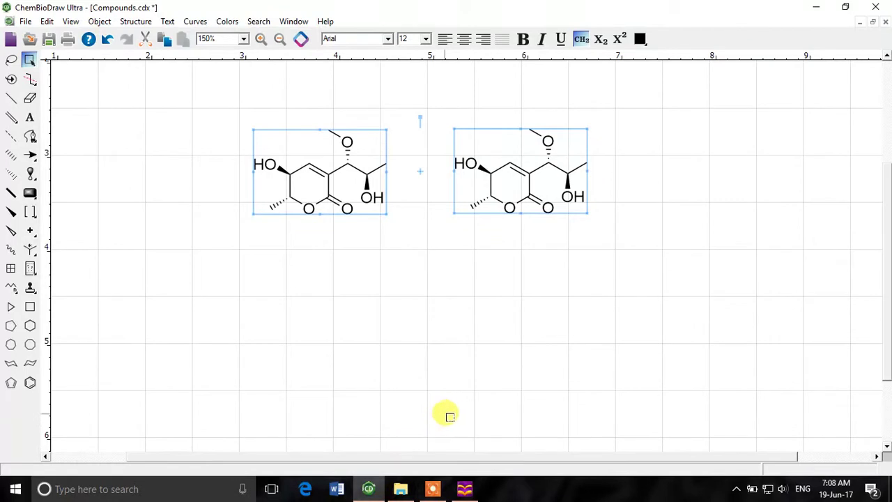
- Paste the data table below the structures and line both Compound 1 copies up side by side above it
key(ctrl+v)
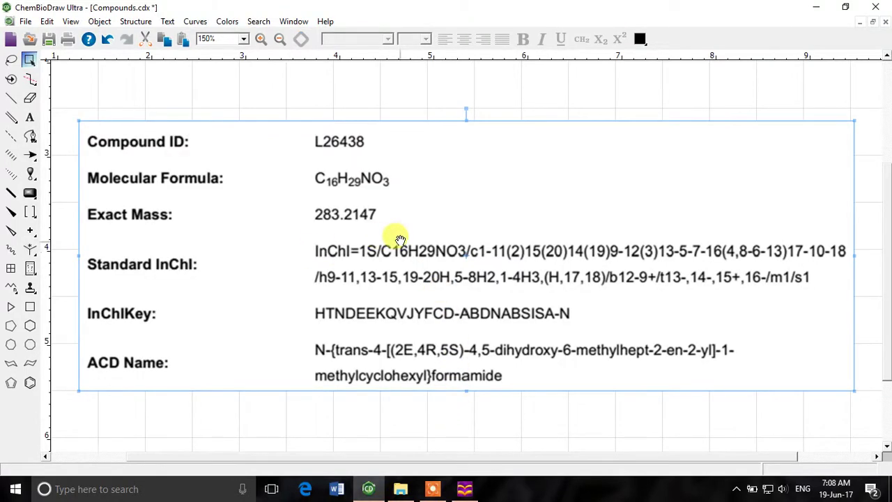
drag(397, 260, 391, 322)
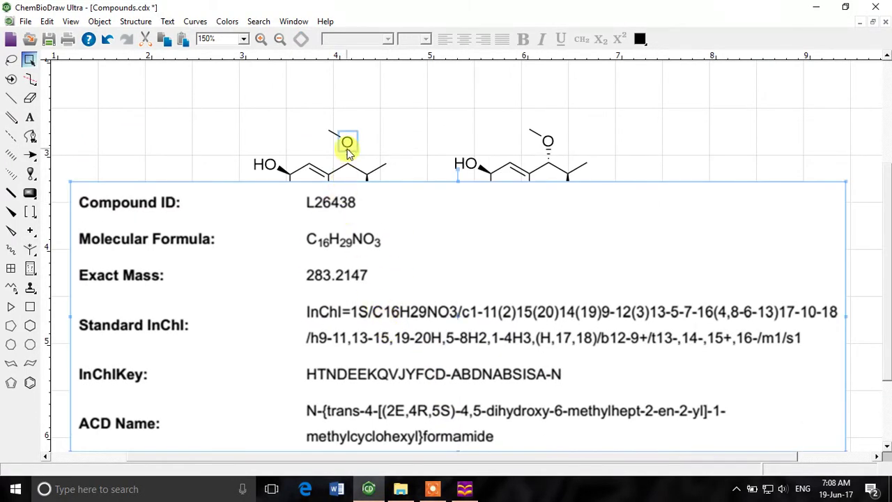
drag(349, 153, 371, 93)
drag(548, 140, 520, 85)
click(481, 259)
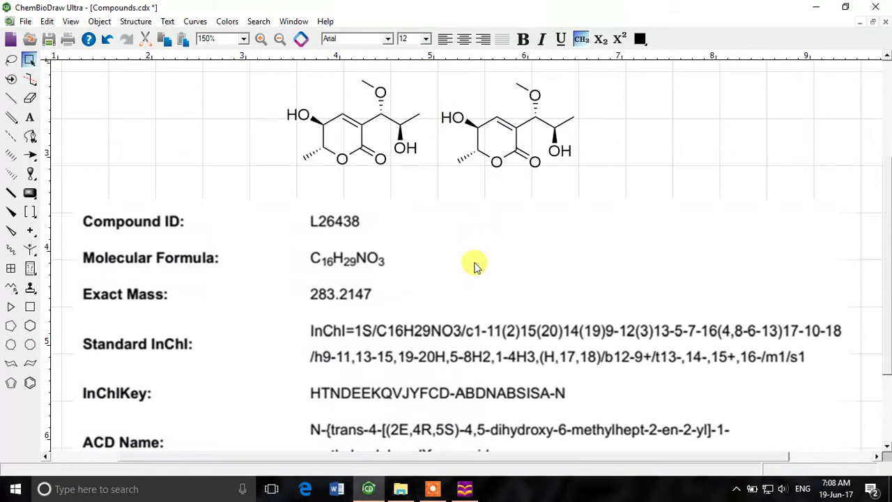
click(463, 257)
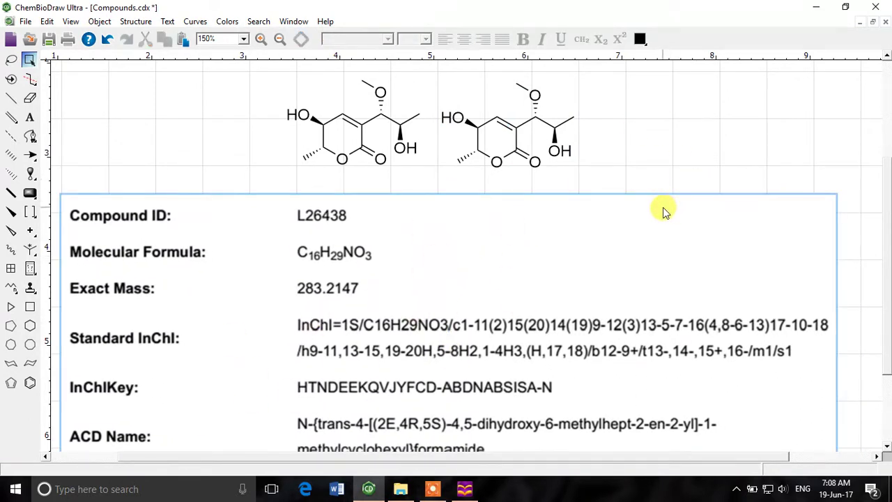
drag(551, 129, 596, 293)
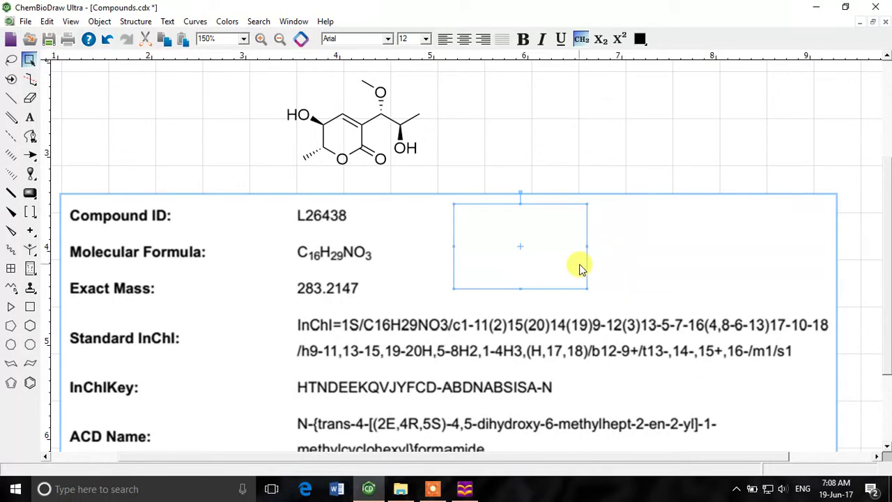
key(ctrl+z)
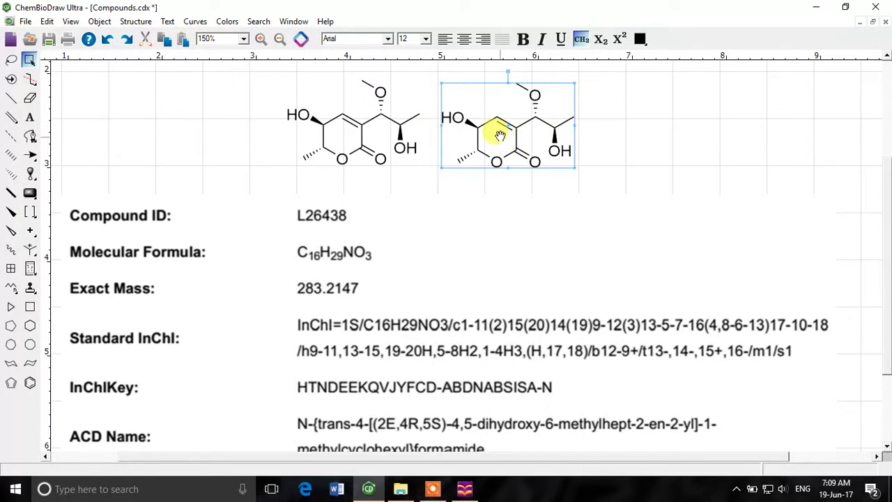
right_click(523, 117)
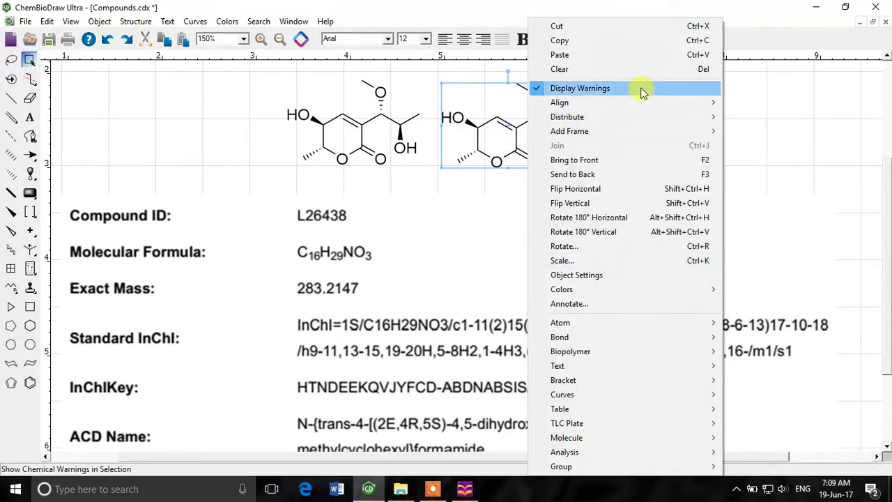
click(463, 87)
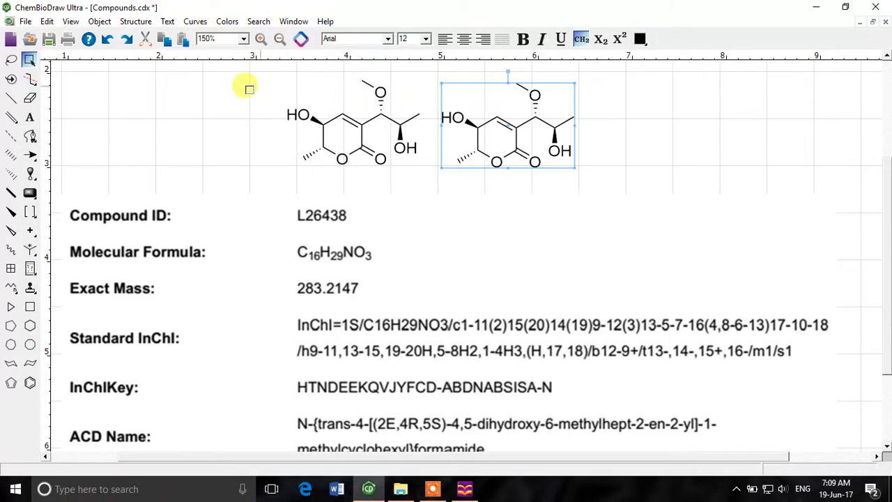
- Bring the right Compound 1 copy to the front and drag it down onto the data table
click(99, 21)
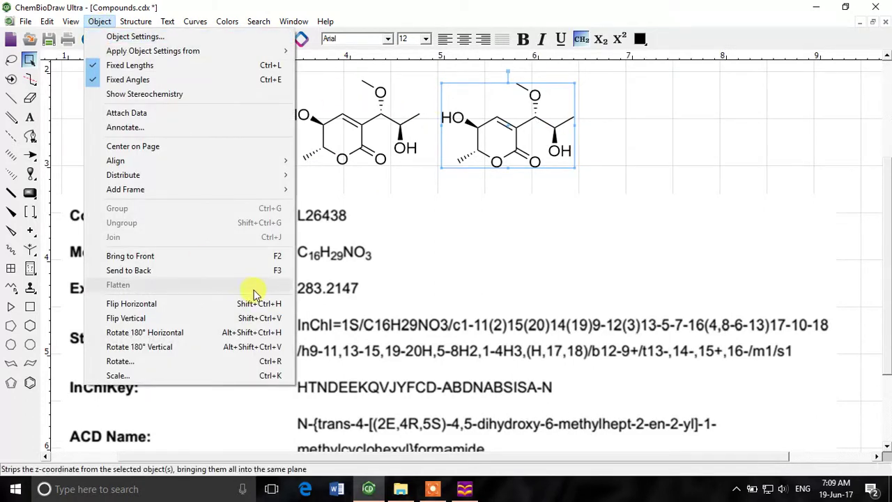
click(169, 257)
click(648, 110)
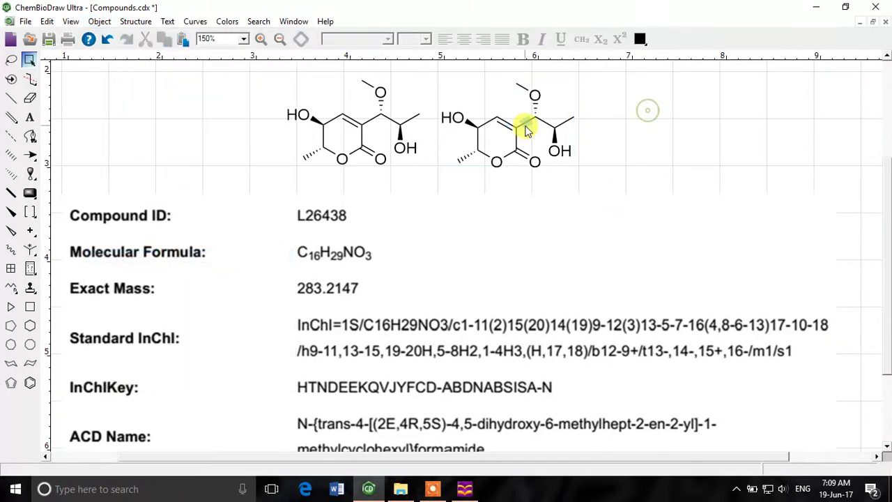
drag(494, 139, 508, 256)
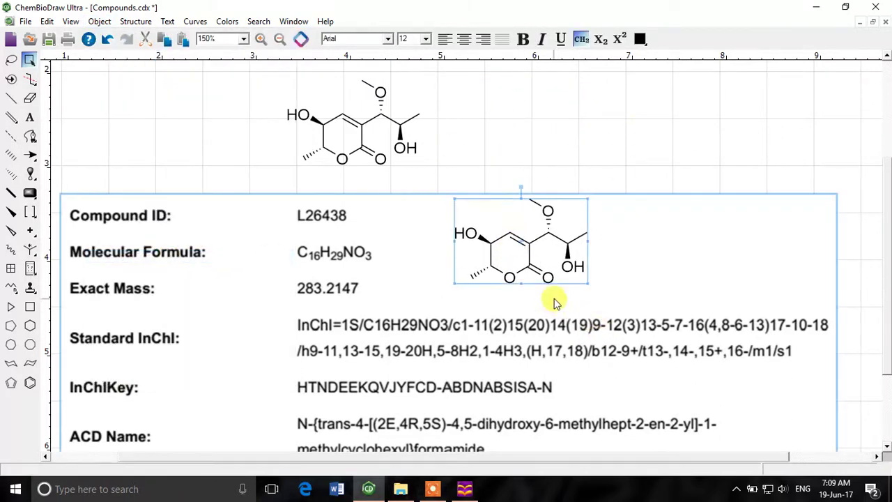
click(614, 279)
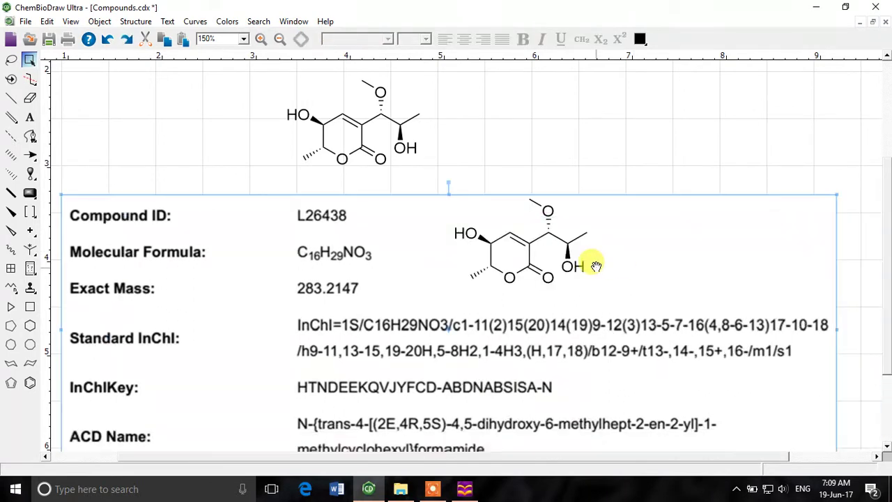
- Nudge the copy beside the Compound ID and formula rows, then select the top molecule
click(550, 216)
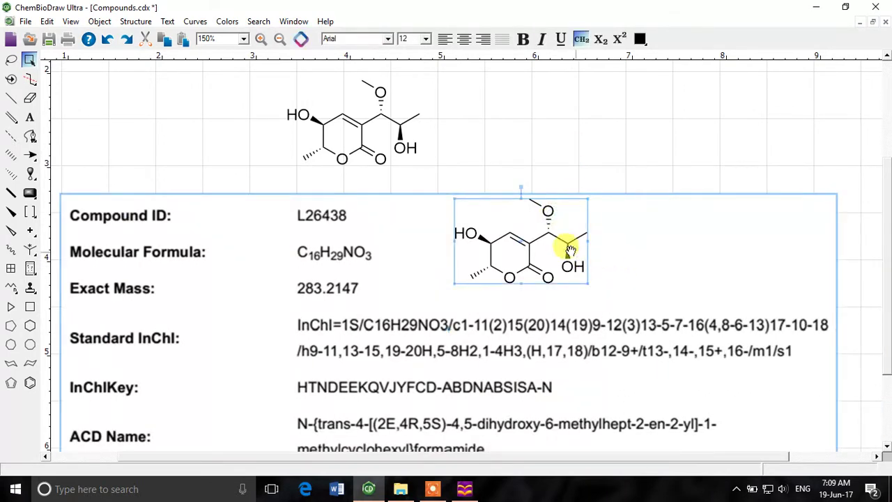
drag(548, 210, 524, 221)
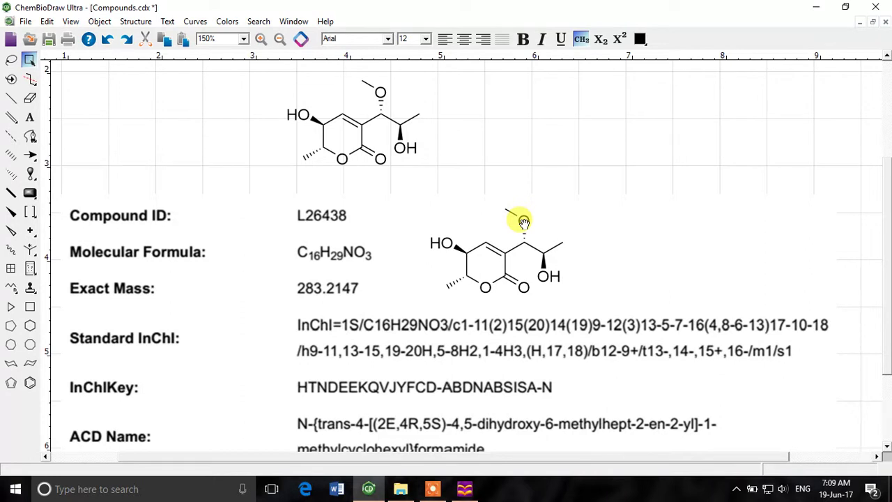
drag(524, 221, 547, 223)
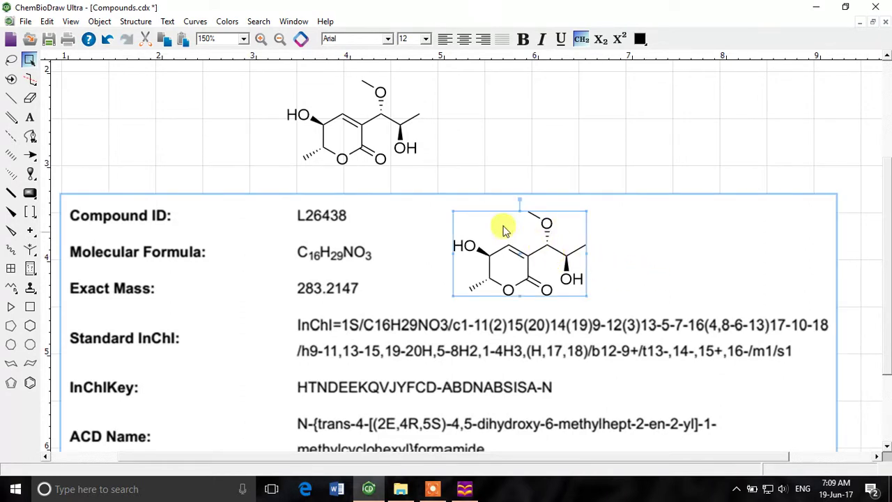
click(592, 130)
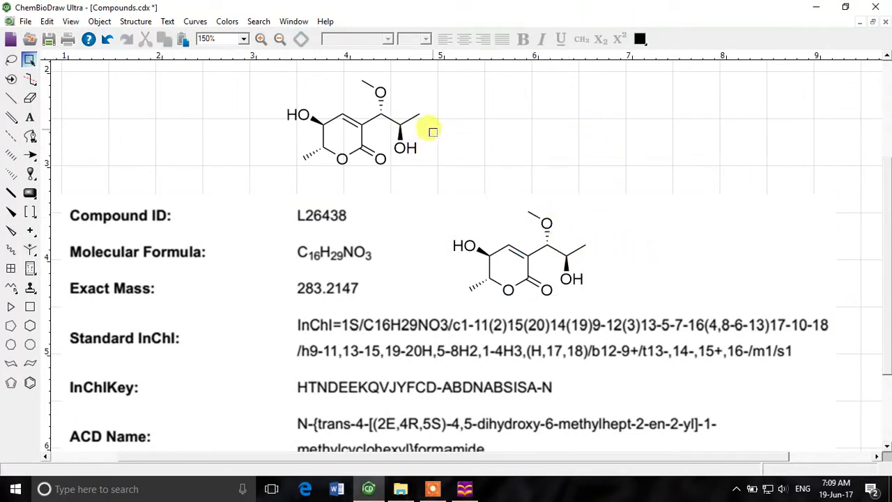
double_click(380, 94)
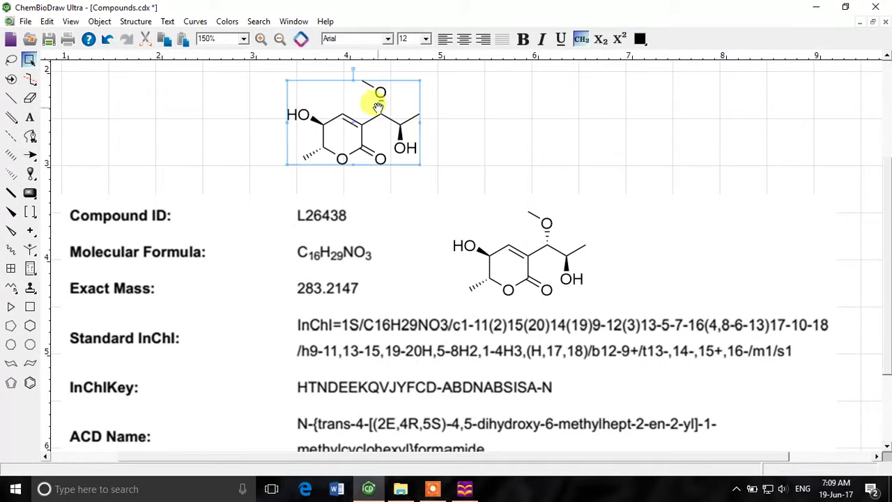
right_click(383, 116)
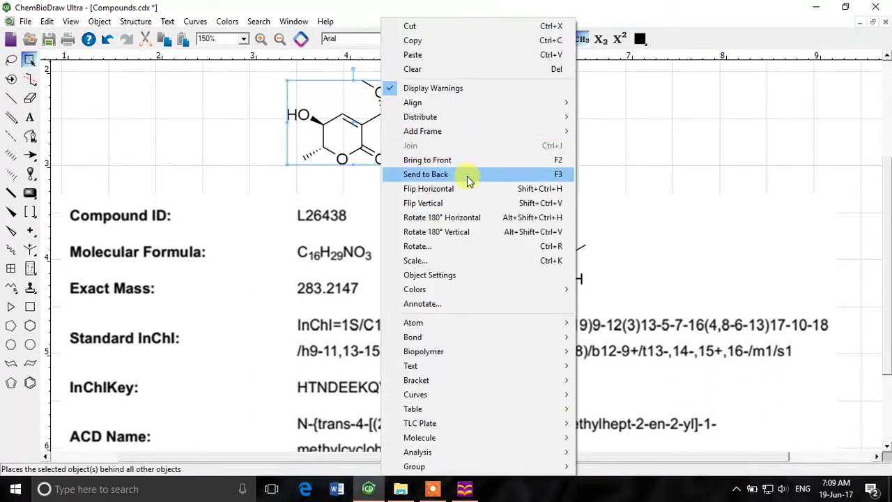
- Move the lower molecule back up beside the top one and delete the data table
click(627, 131)
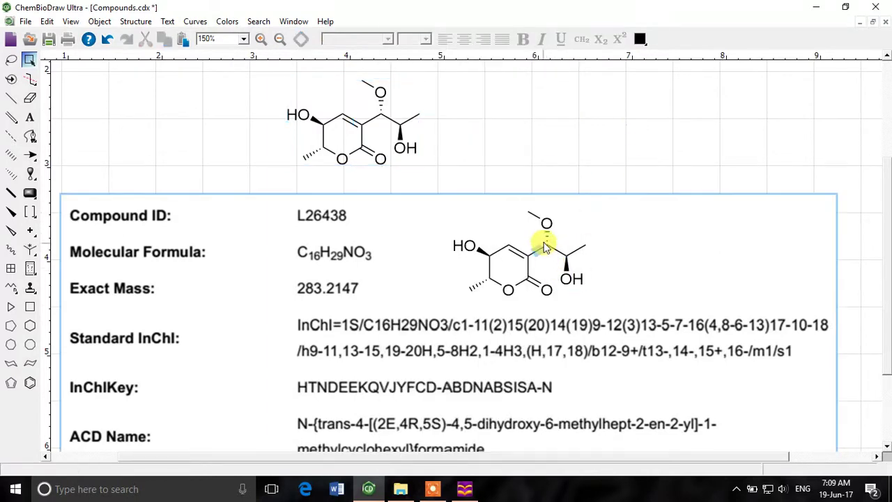
drag(550, 233, 522, 84)
click(477, 398)
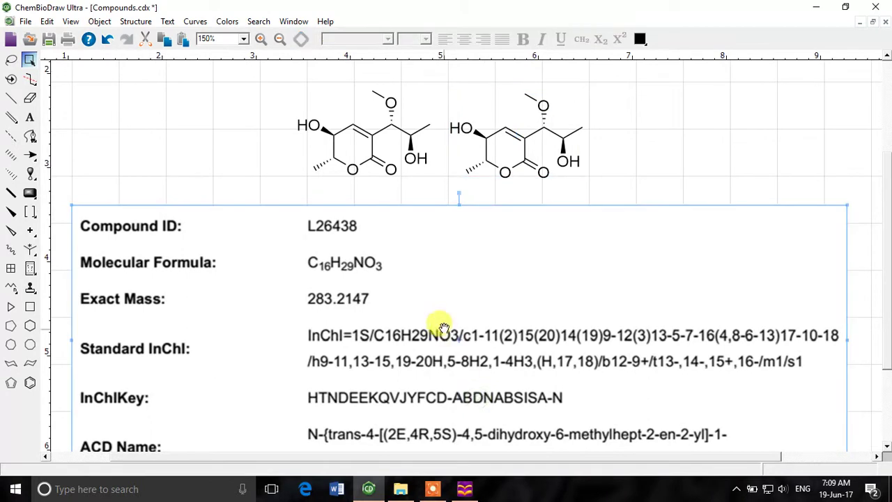
key(Delete)
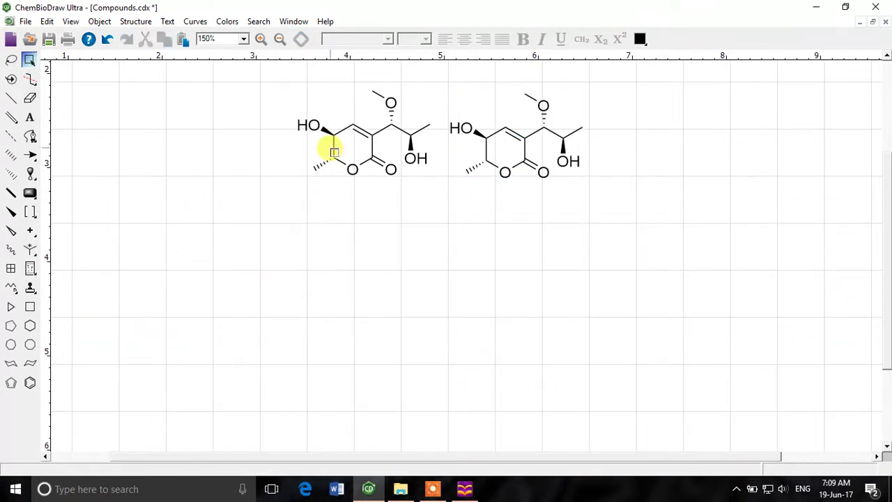
- Shift both molecules down-left together and widen the gap by moving the right one further right
drag(627, 81, 318, 193)
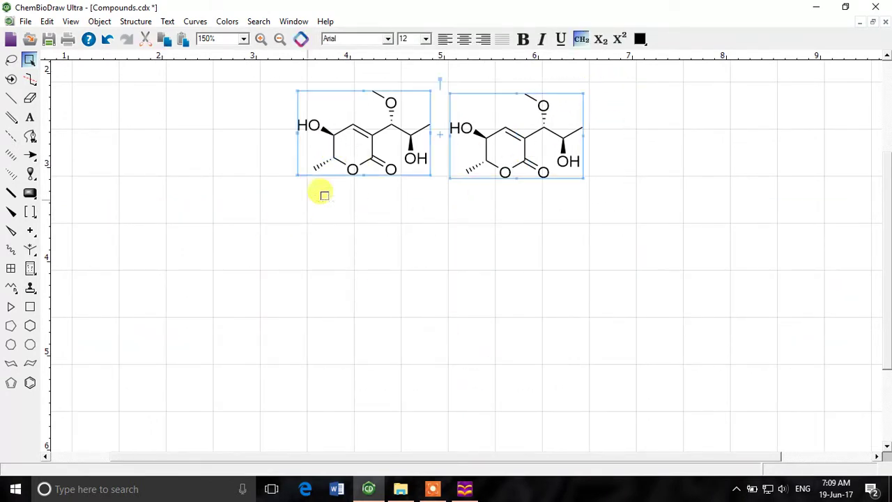
drag(355, 126, 328, 172)
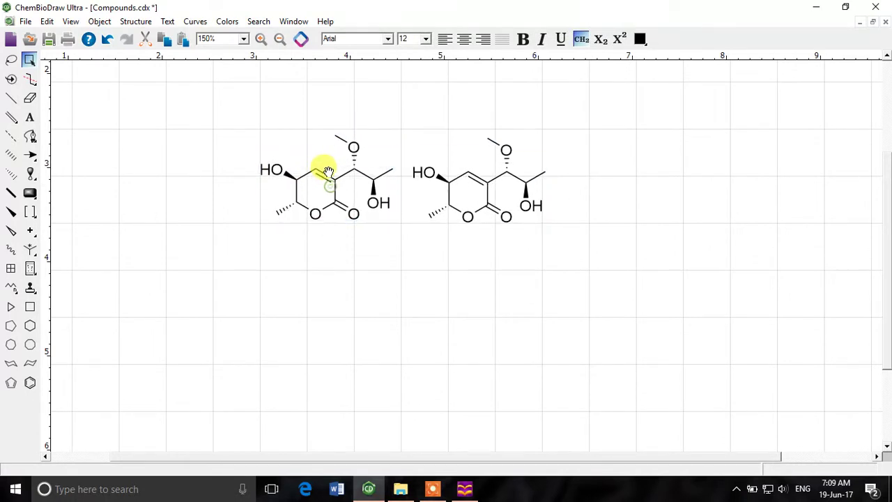
click(496, 233)
double_click(483, 189)
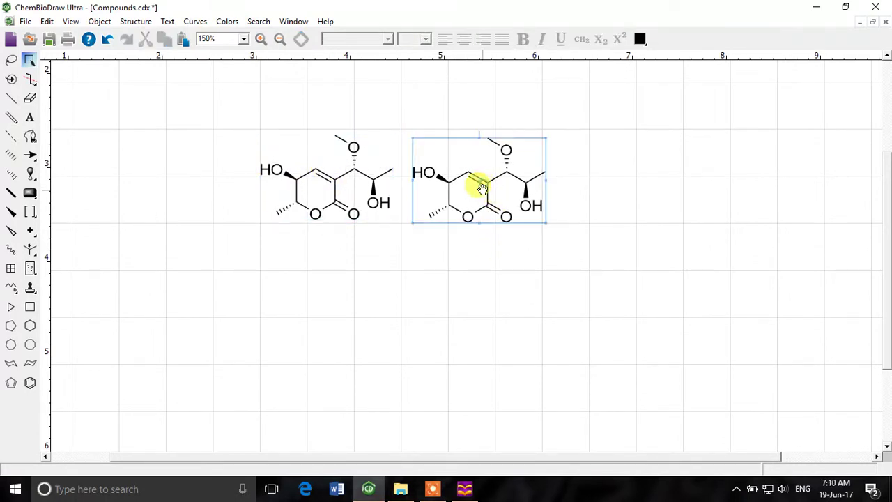
drag(483, 189, 514, 186)
click(456, 272)
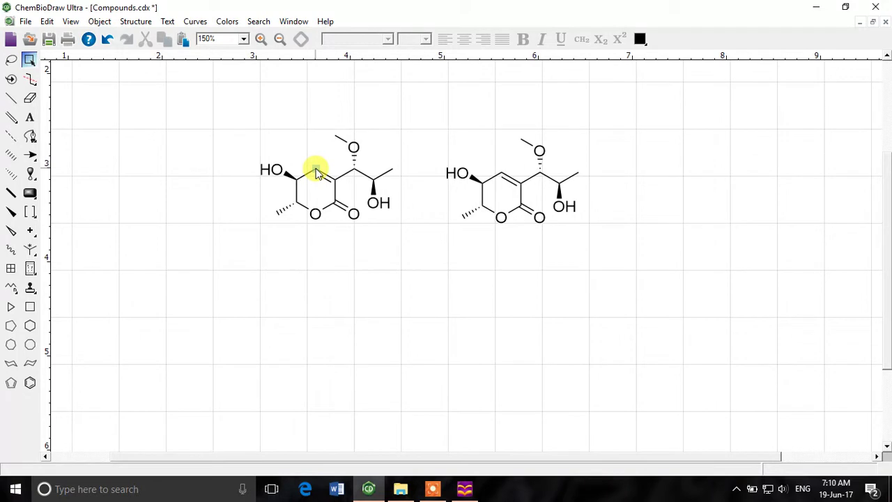
- Place a copy of the right molecule below the left one and flip it vertically
click(468, 183)
drag(499, 186, 315, 319)
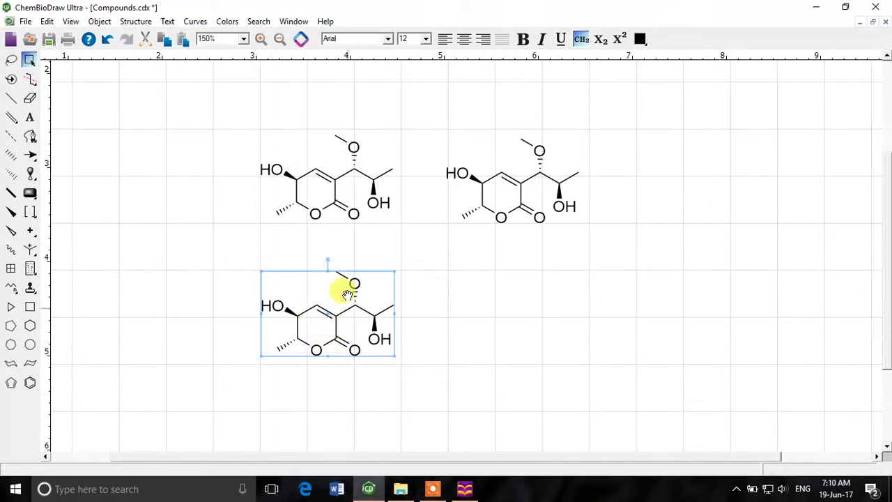
right_click(338, 349)
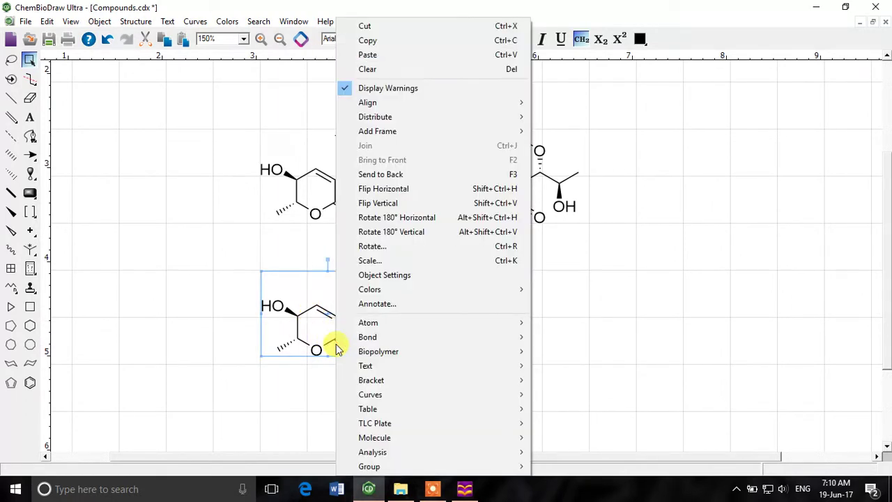
click(100, 21)
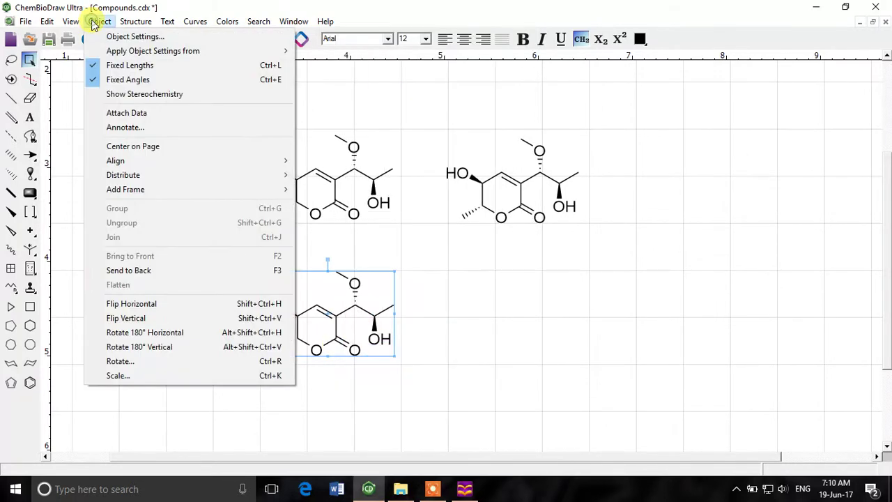
click(171, 318)
click(452, 315)
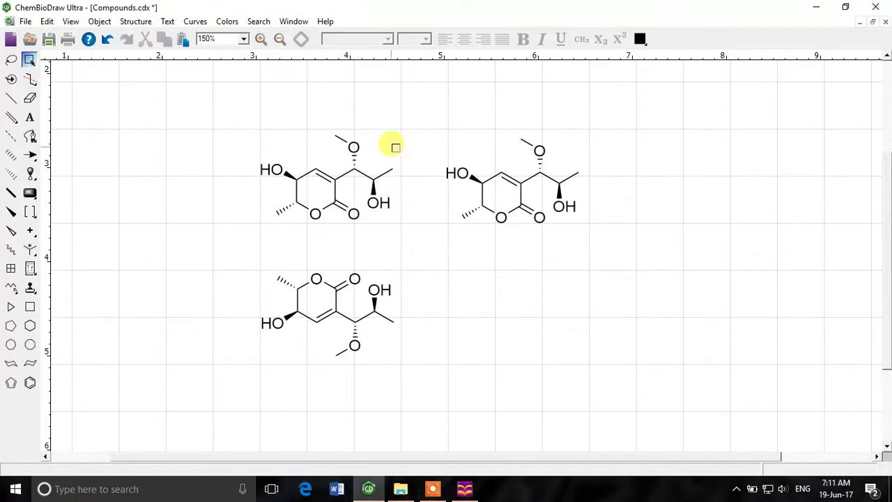
- Flip the upper-right Compound 1 copy horizontally, then select the upside-down lower copy
drag(422, 112, 256, 245)
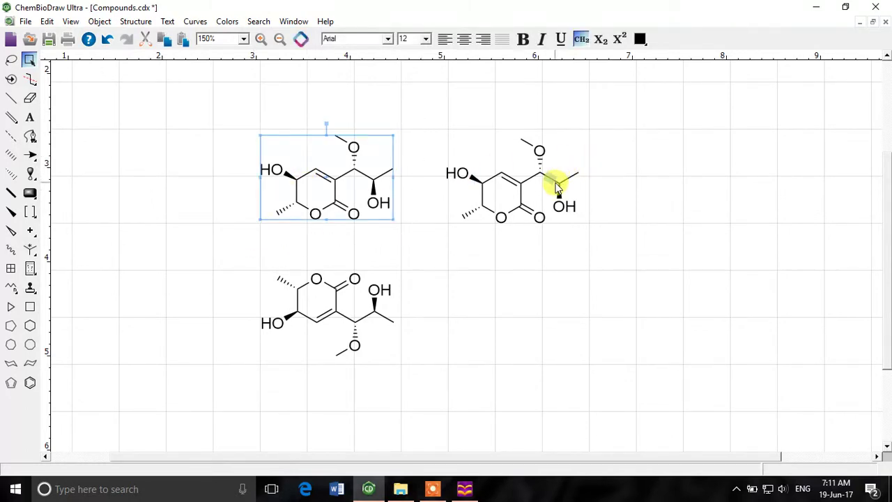
click(413, 233)
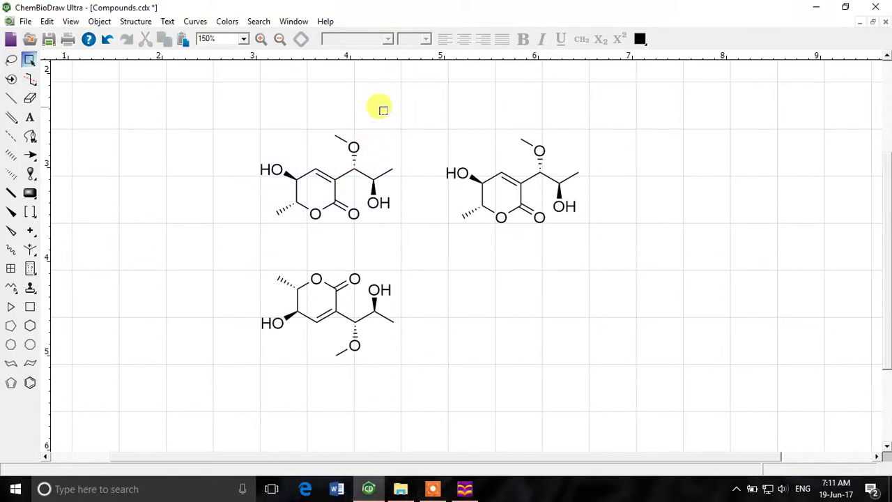
drag(233, 118, 608, 240)
click(612, 229)
drag(627, 115, 424, 263)
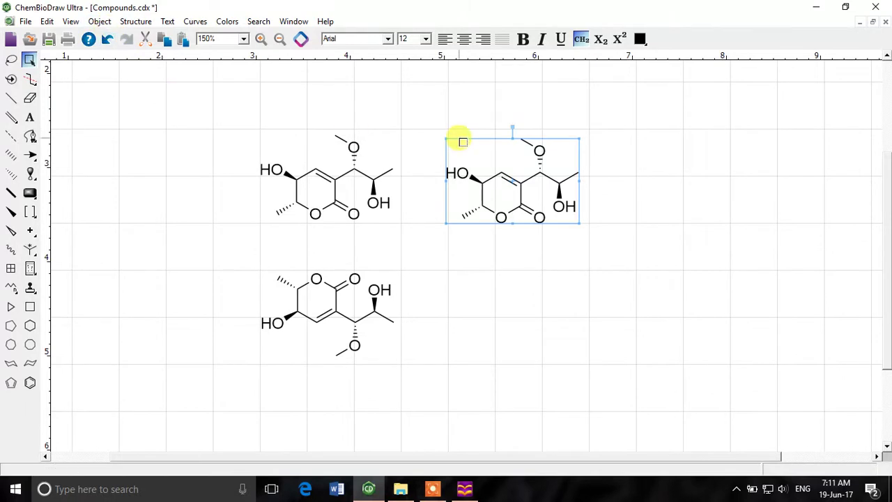
click(103, 22)
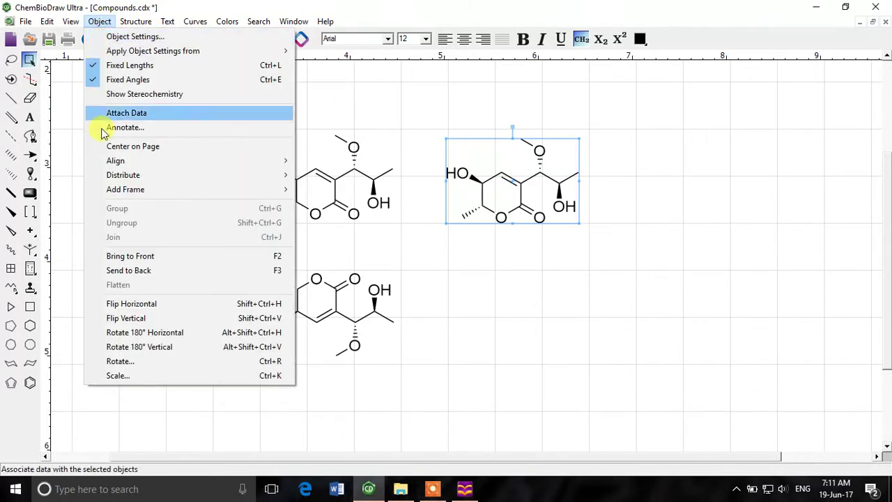
click(176, 309)
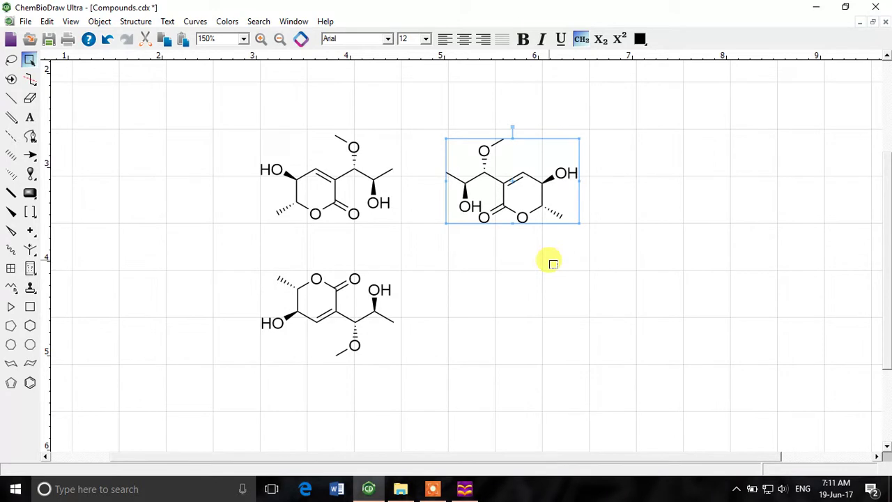
click(641, 183)
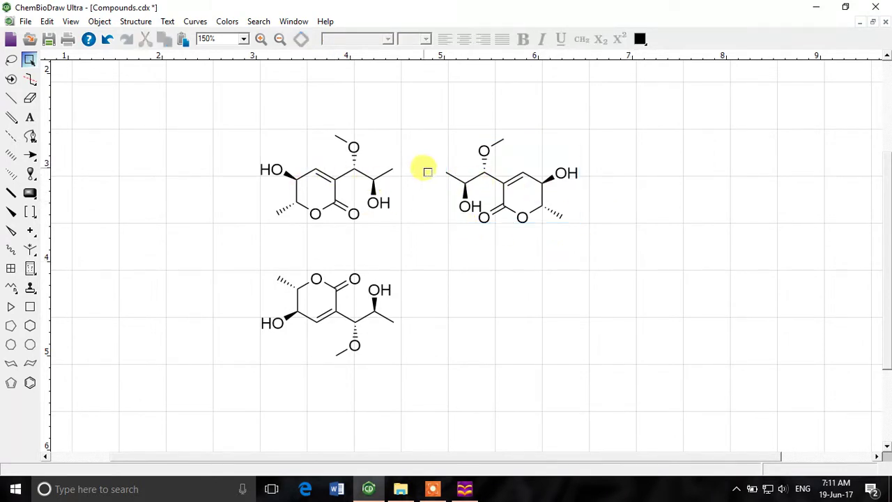
drag(454, 258, 200, 357)
- Delete the upside-down lower copy and show stereochemistry labels on the left compound
key(Delete)
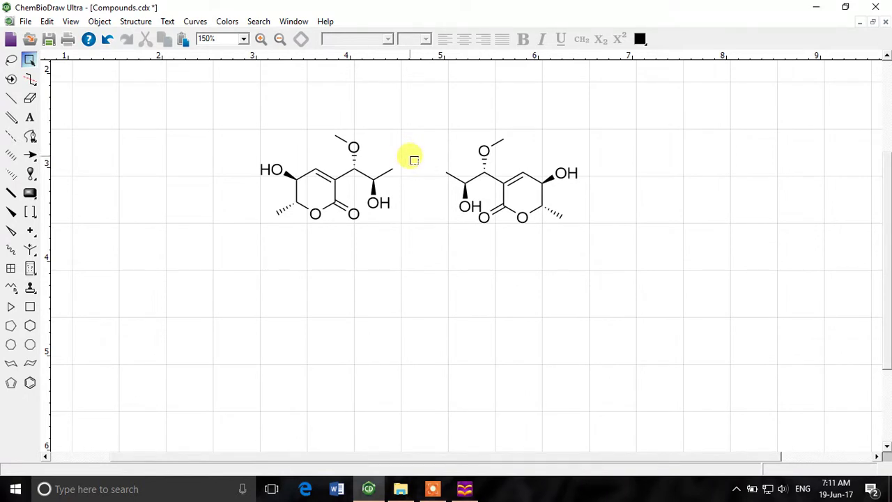
drag(226, 120, 409, 250)
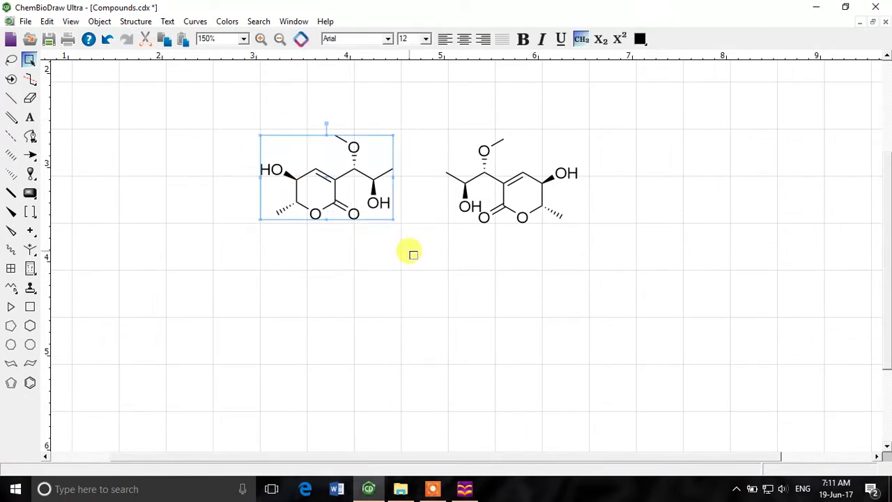
click(100, 22)
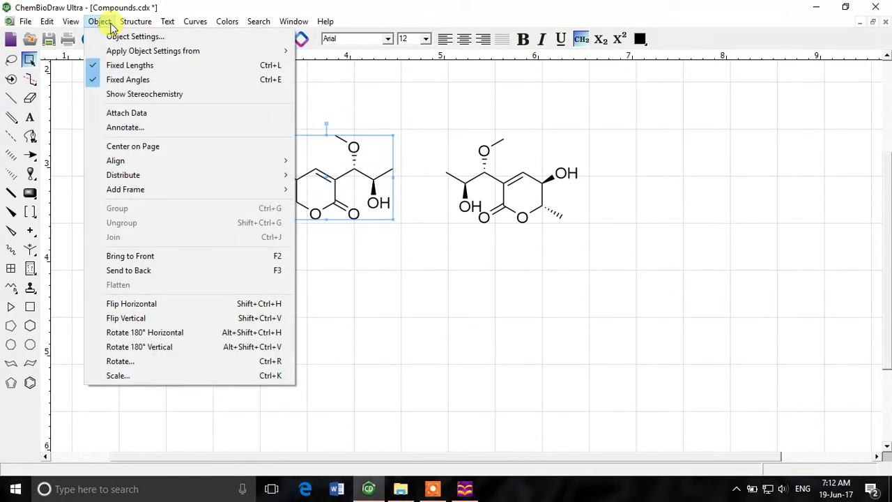
click(208, 97)
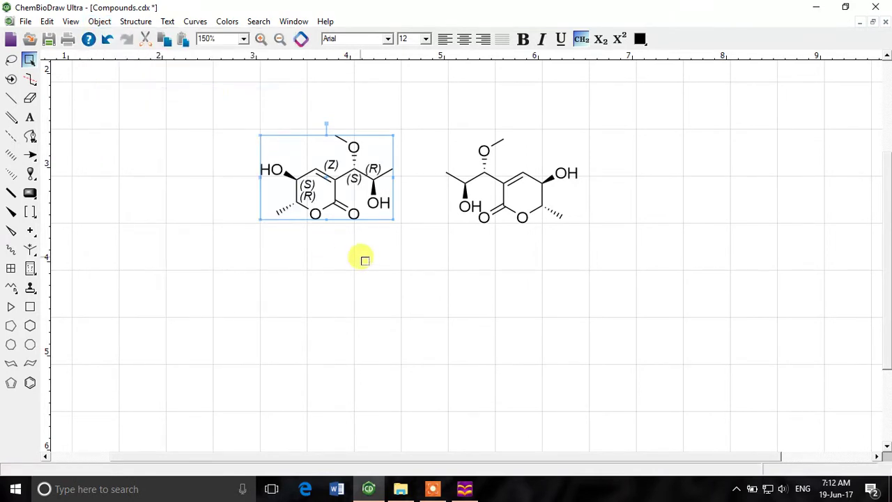
click(372, 263)
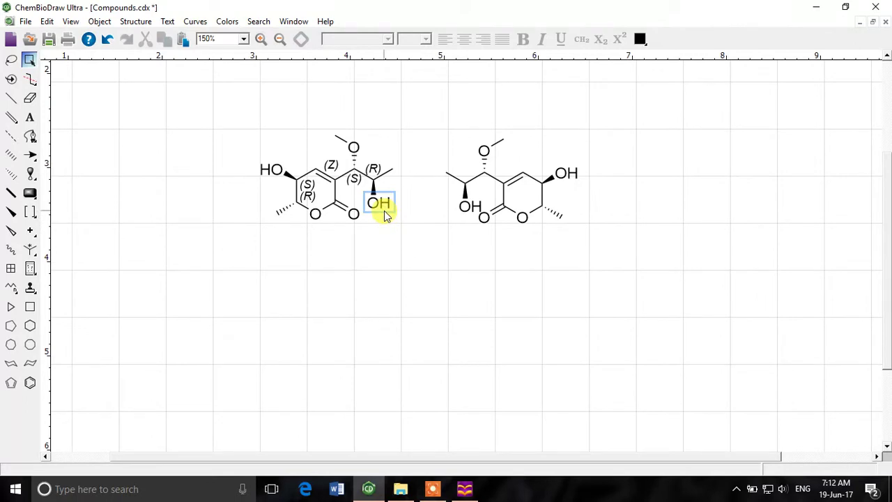
- Show the (R), (S) and (Z) stereochemistry labels on the mirrored right compound
drag(431, 111, 606, 256)
click(99, 22)
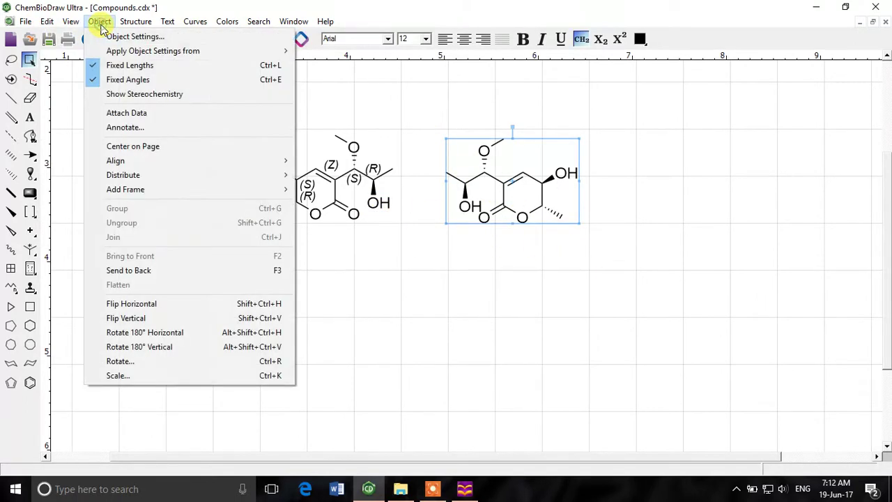
click(226, 98)
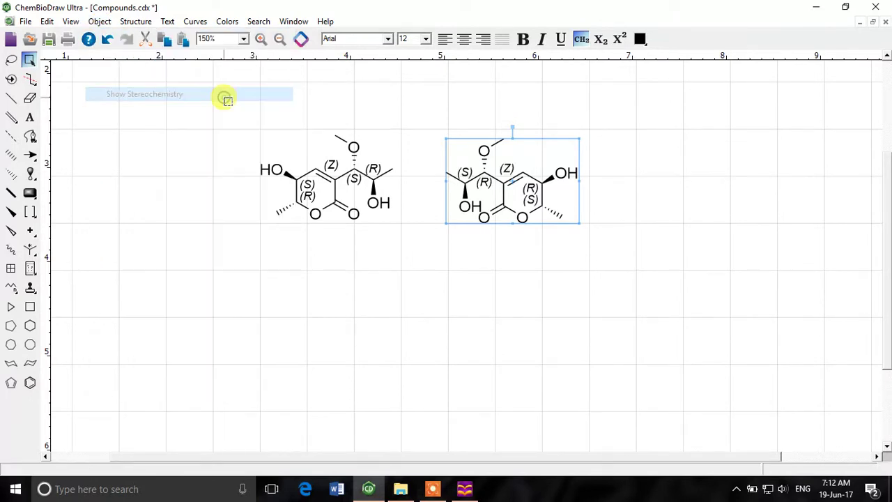
click(528, 284)
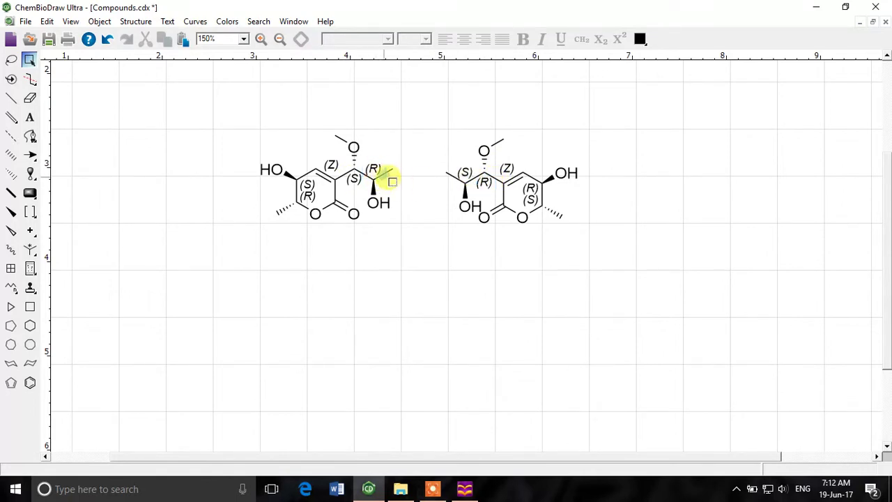
- Select the left compound rather than the mirrored one and bring up the Object menu
drag(418, 128, 633, 253)
drag(422, 122, 237, 257)
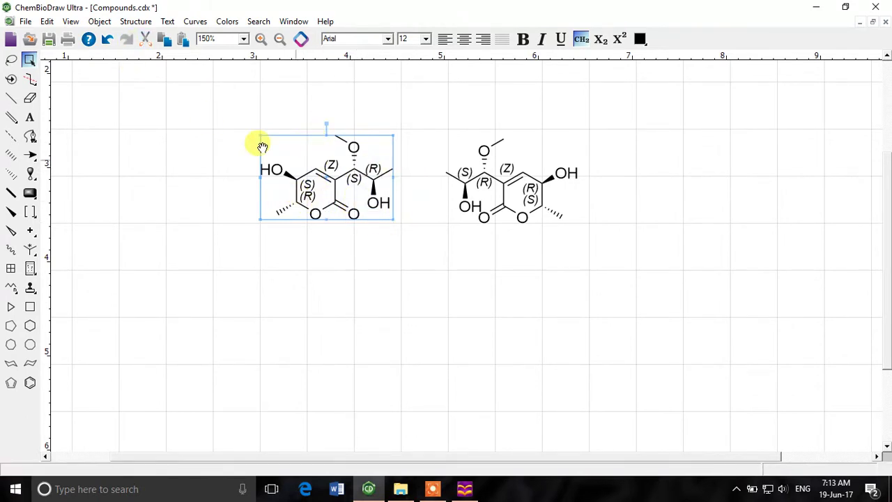
click(99, 21)
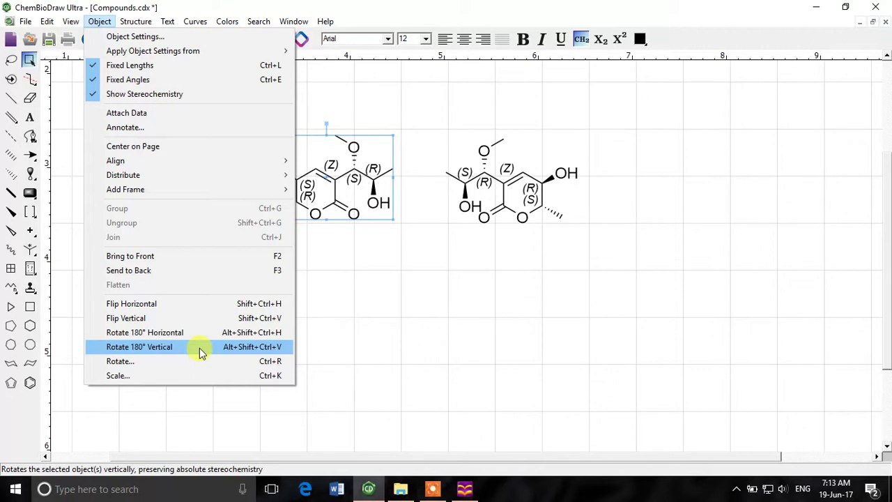
- Rotate the left compound 60° clockwise, then undo that rotation
click(162, 362)
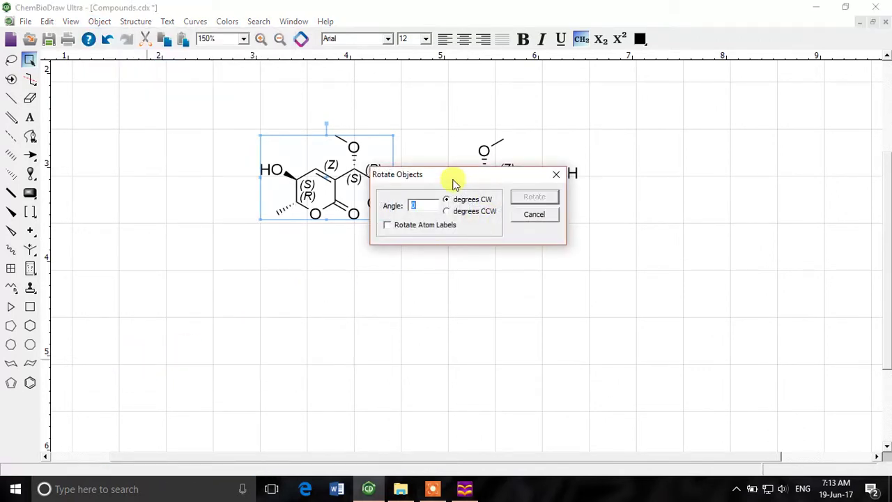
drag(453, 182, 259, 301)
text(6)
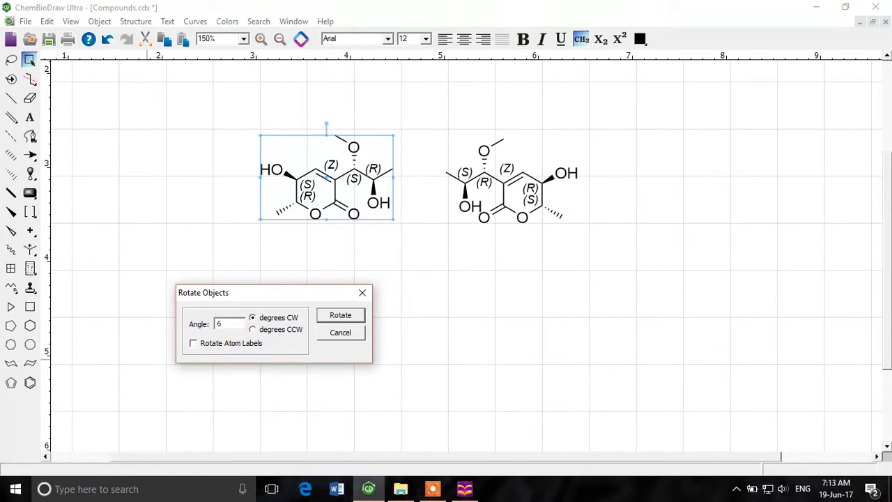
text(0)
click(340, 317)
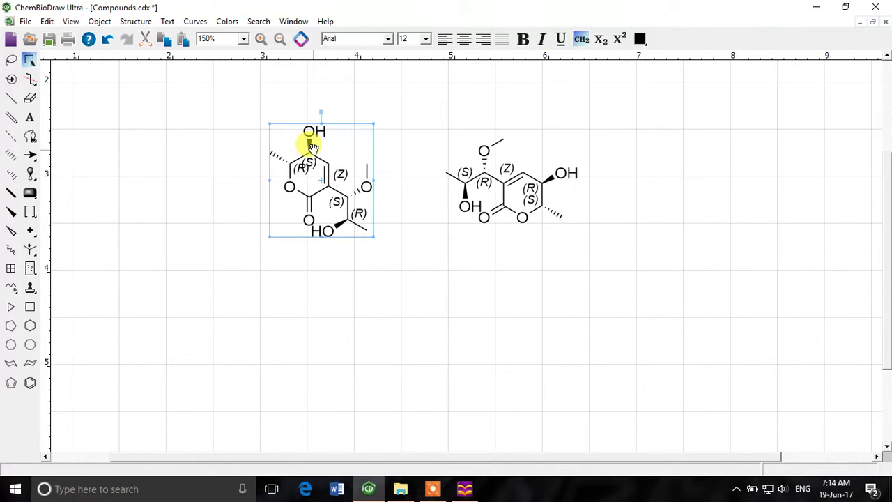
key(ctrl+z)
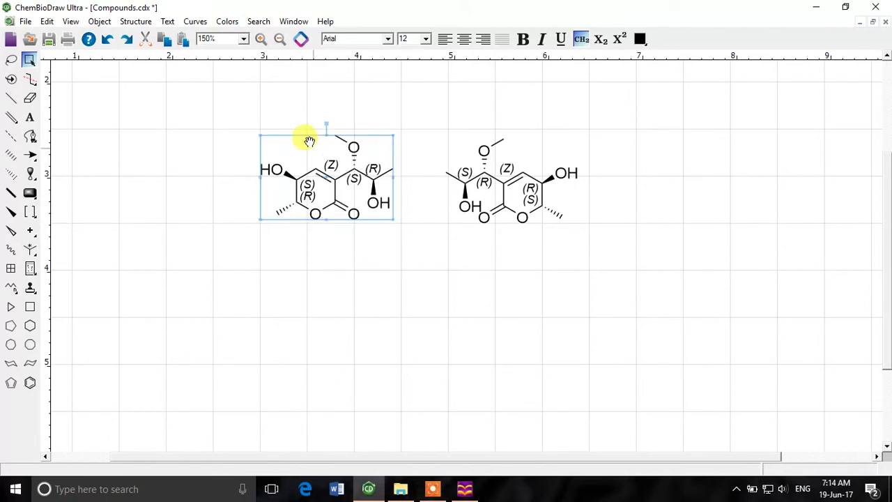
- Rotate the left compound 60° clockwise again with Rotate Atom Labels ticked
click(101, 21)
click(139, 363)
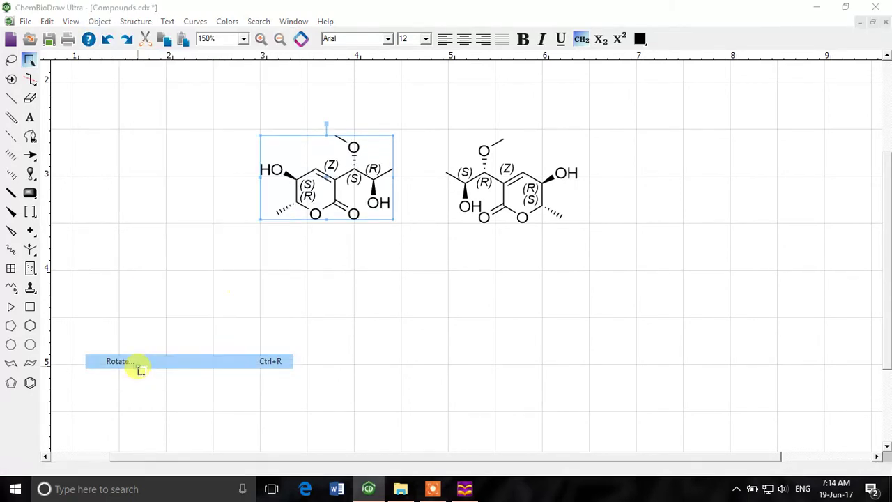
text(60)
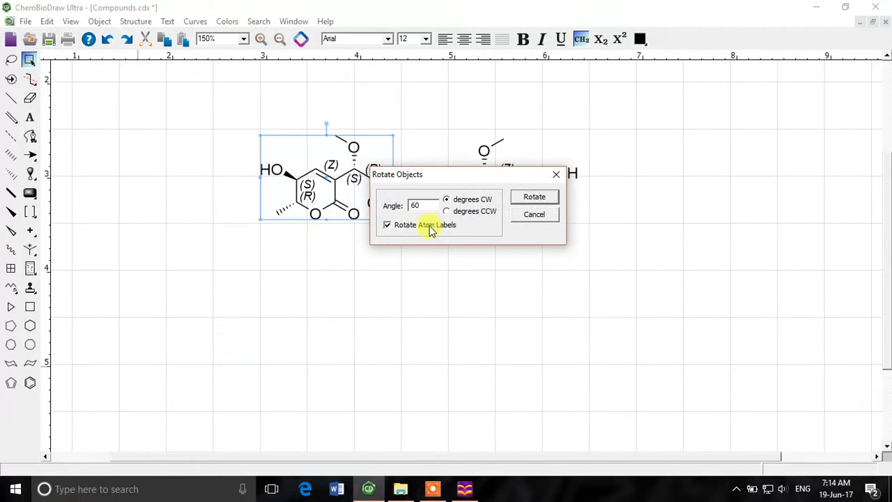
click(535, 196)
click(347, 332)
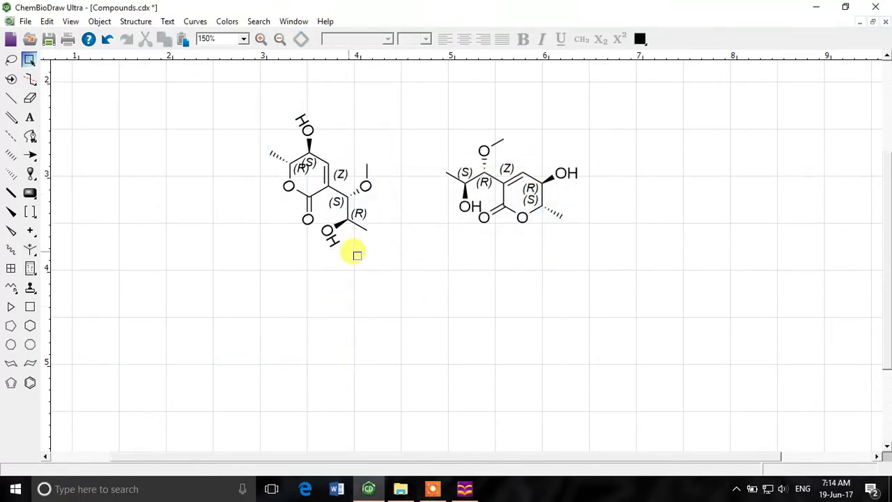